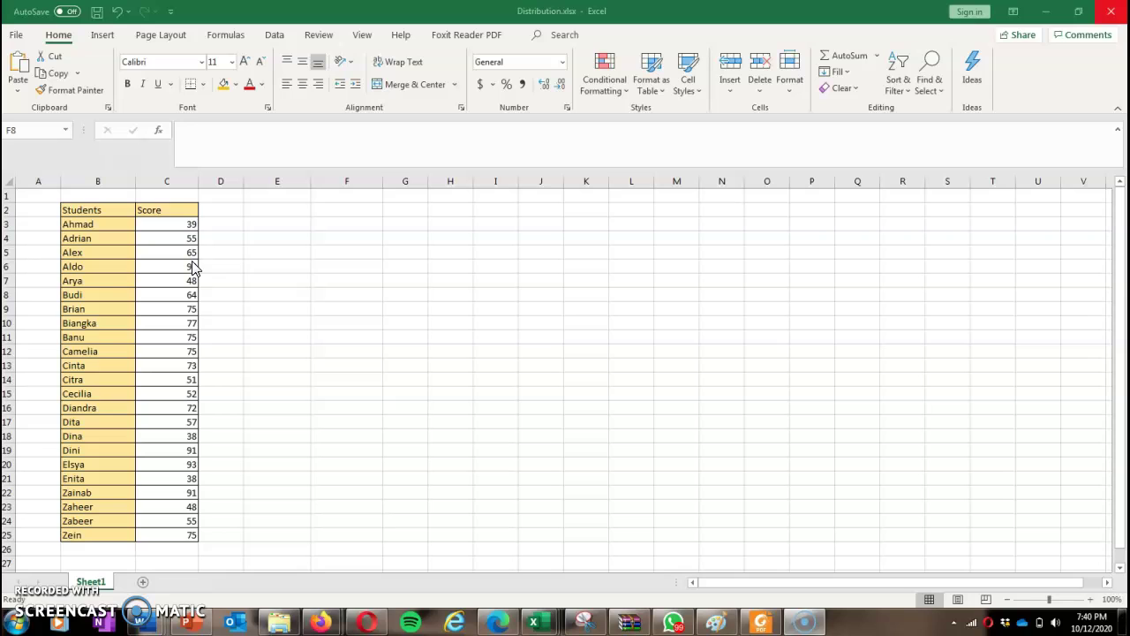
# Step: Calculate the highest score in cell E3 with the formula =max(C3:C25)
pyautogui.click(255, 223)
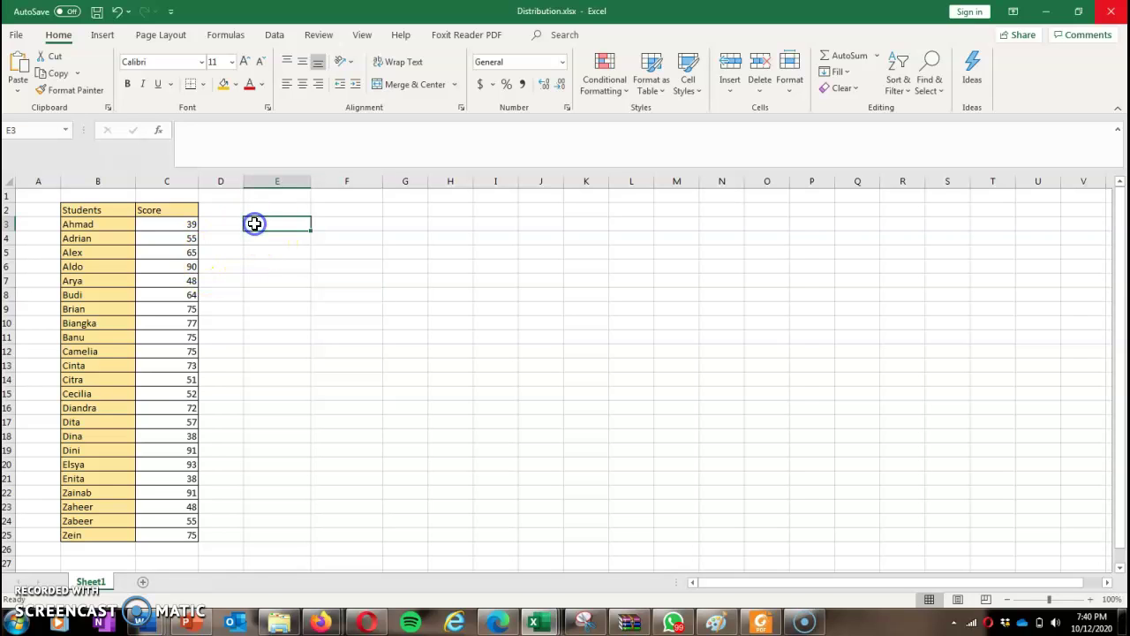
pyautogui.write('=')
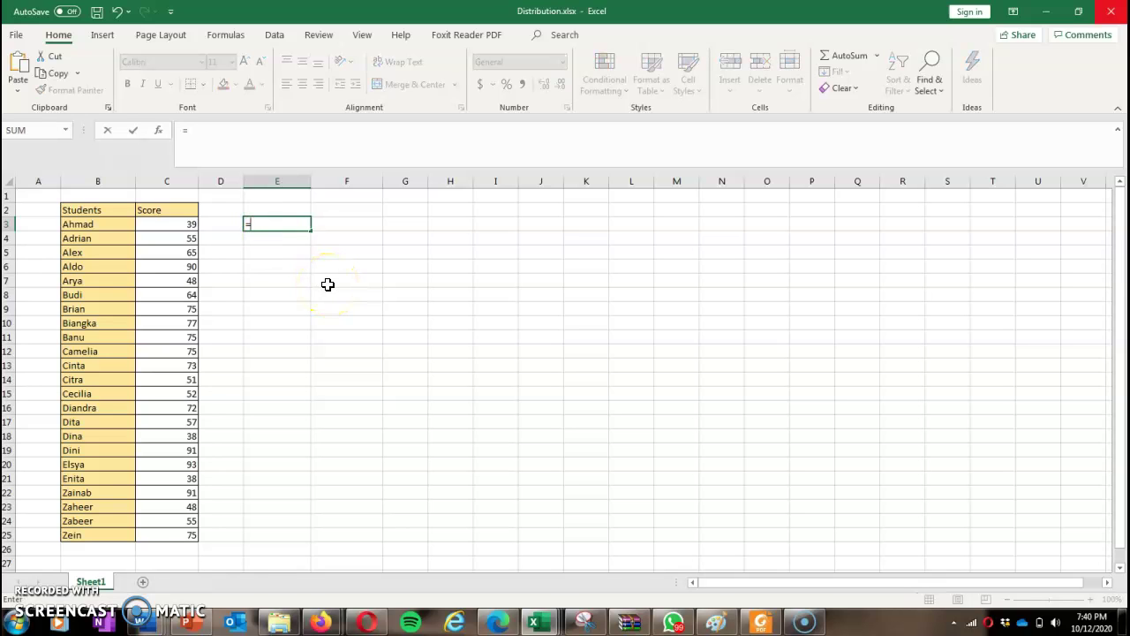
pyautogui.write('max')
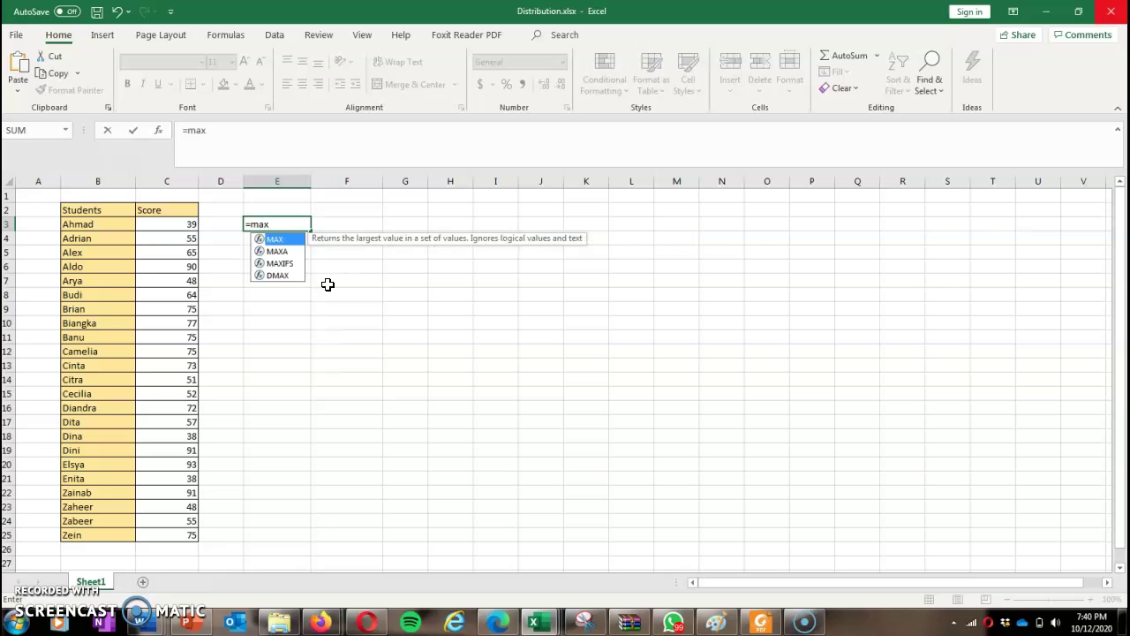
pyautogui.write('(')
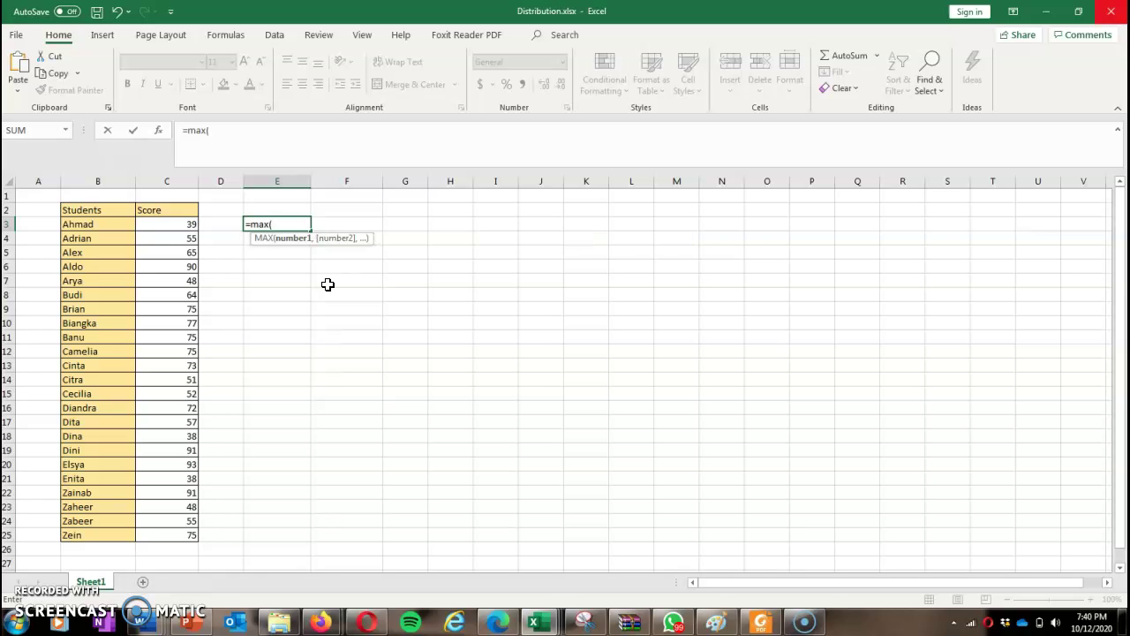
pyautogui.moveTo(182, 225); pyautogui.dragTo(180, 534)
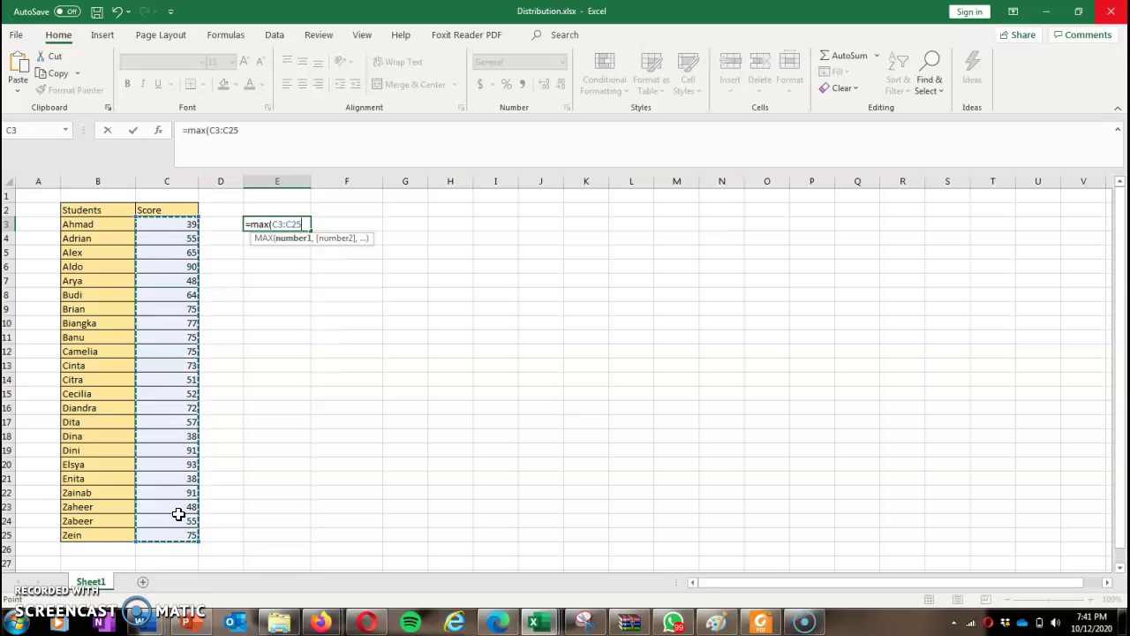
pyautogui.write(')')
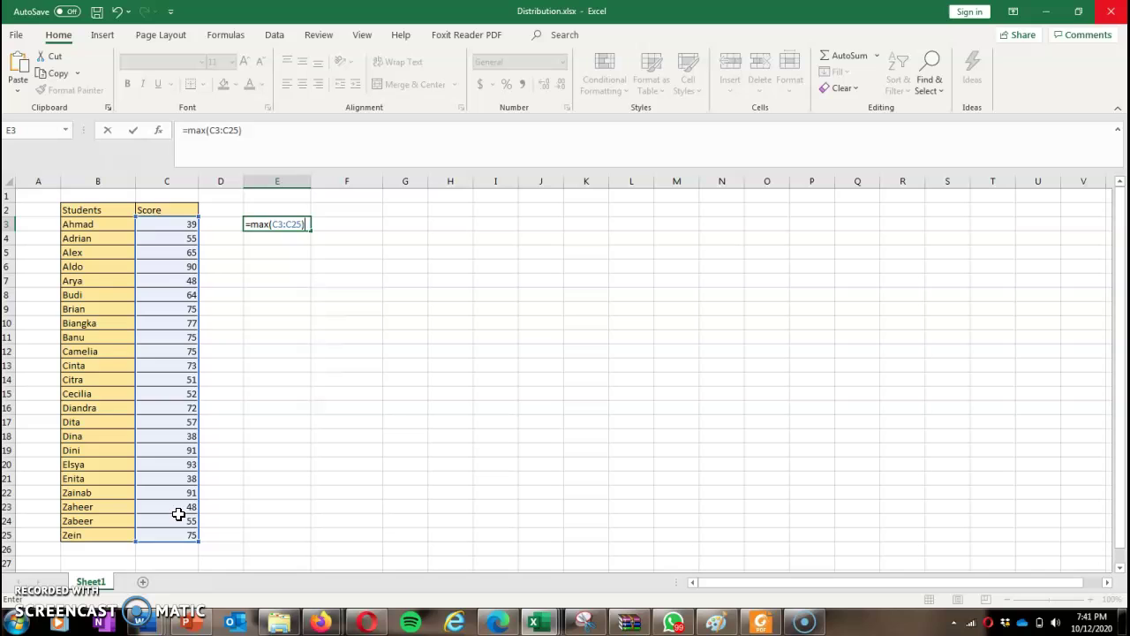
pyautogui.press('Return')
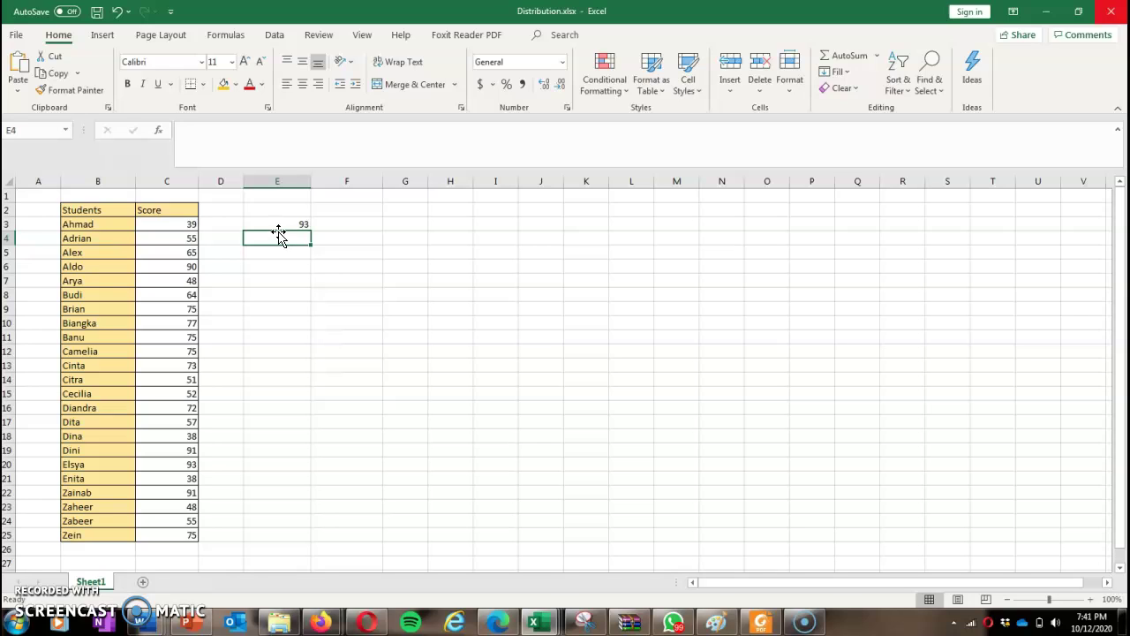
# Step: Calculate the lowest score in cell E4 with the formula =min(C3:C25)
pyautogui.write('=')
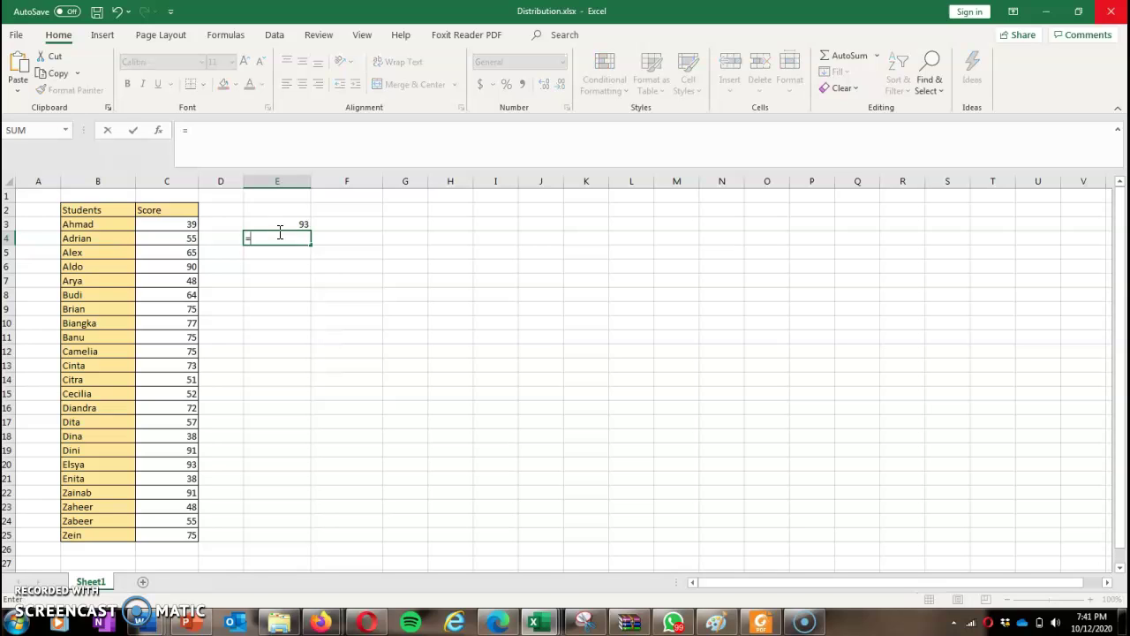
pyautogui.write('min')
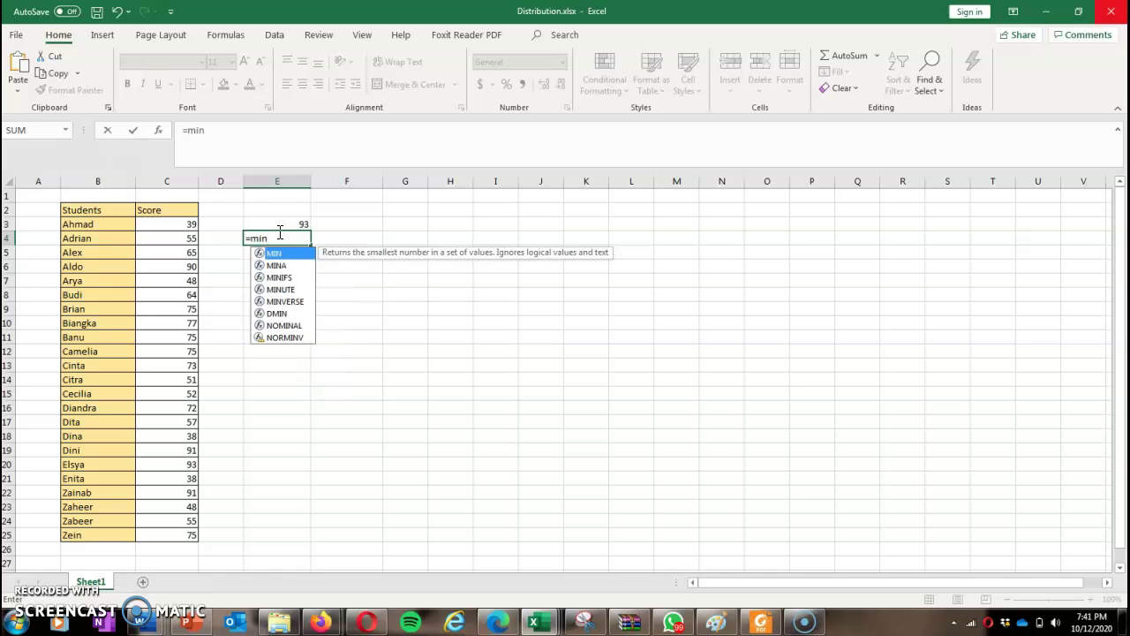
pyautogui.write('(')
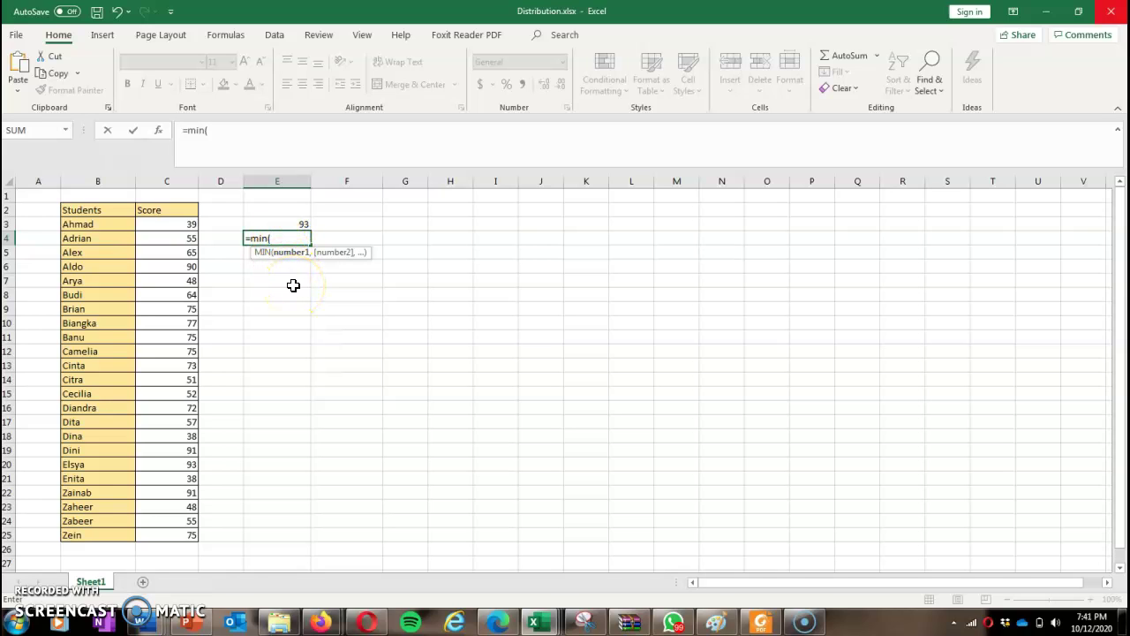
pyautogui.moveTo(182, 227); pyautogui.dragTo(177, 539)
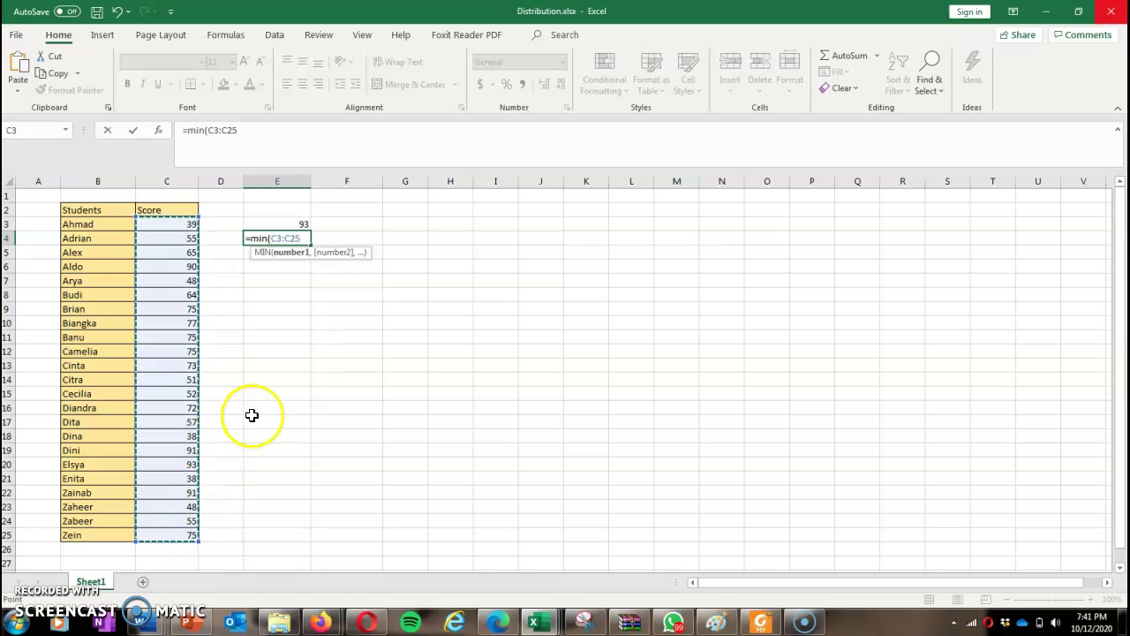
pyautogui.write(')')
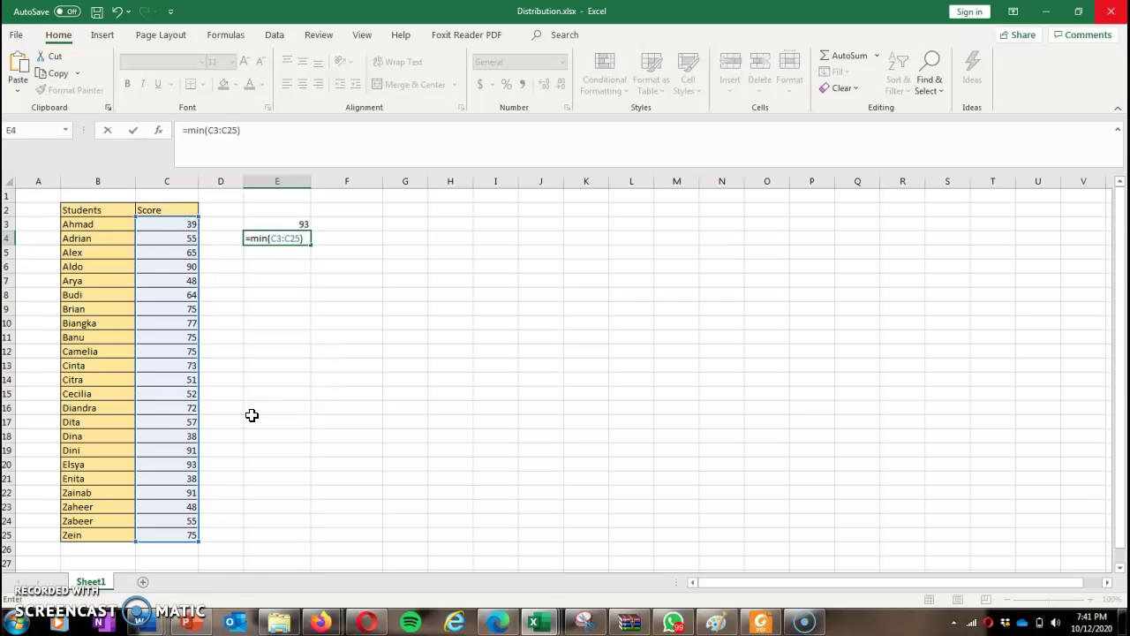
pyautogui.press('Return')
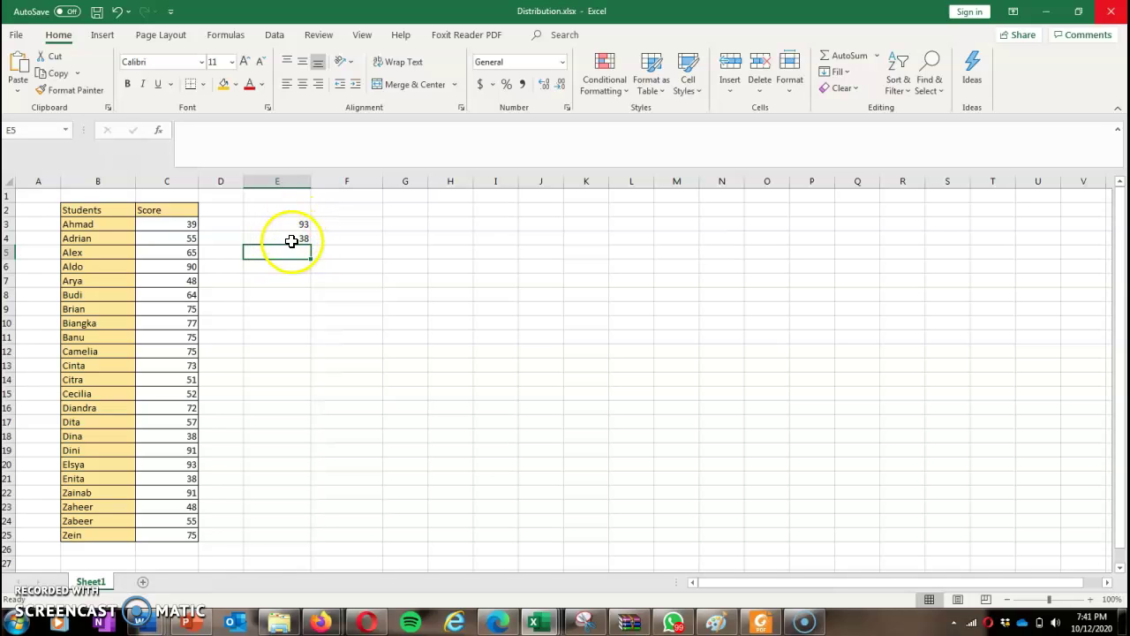
# Step: Enter the heading "Score Range" in cell G3 and widen column G to fit it
pyautogui.click(388, 226)
pyautogui.write('Sco')
pyautogui.press('BackSpace')
pyautogui.write('ore Rance')
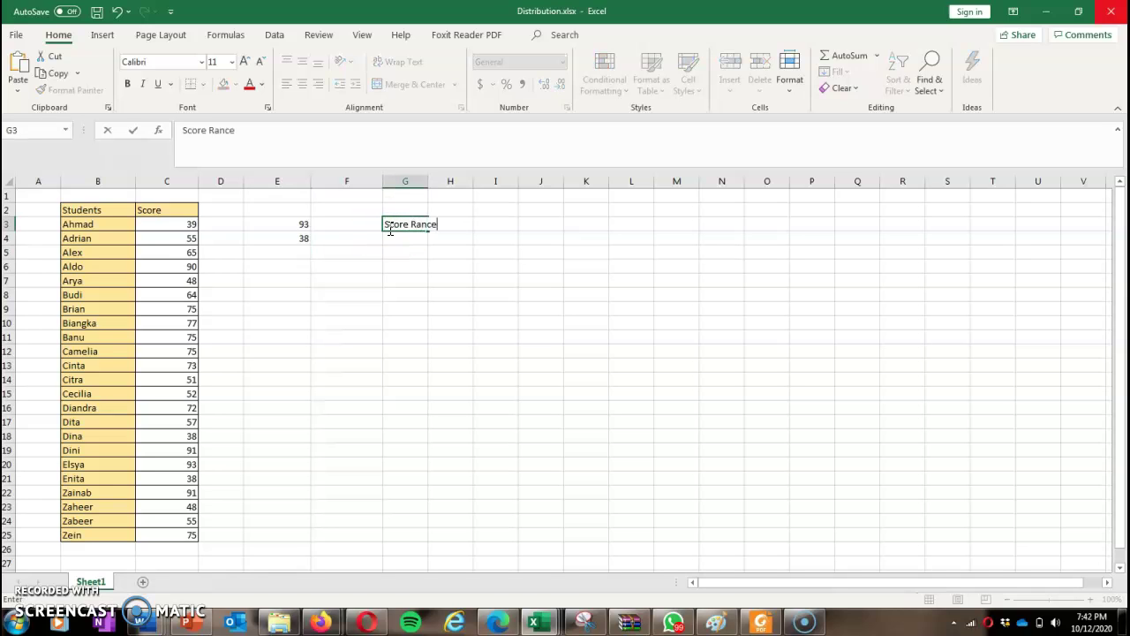
pyautogui.press('BackSpace')
pyautogui.press('BackSpace')
pyautogui.write('ge')
pyautogui.click(405, 193)
pyautogui.moveTo(428, 181); pyautogui.dragTo(442, 185)
# Step: Enter the score ranges 31-40, 41-50 and 51-60 in cells G4 to G6
pyautogui.click(424, 235)
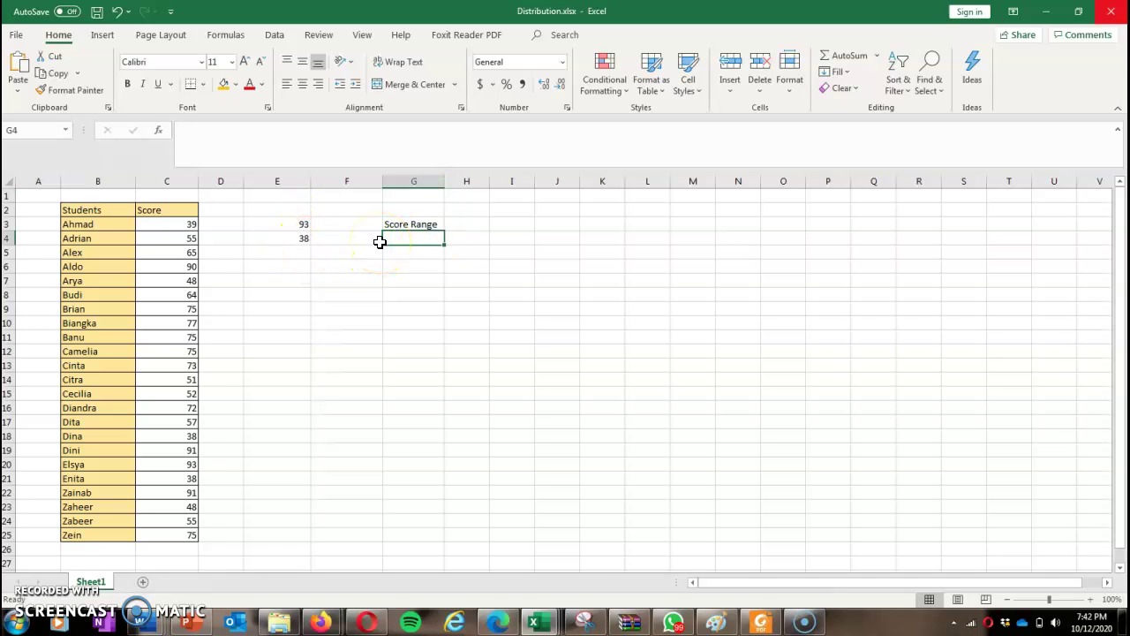
pyautogui.write('3')
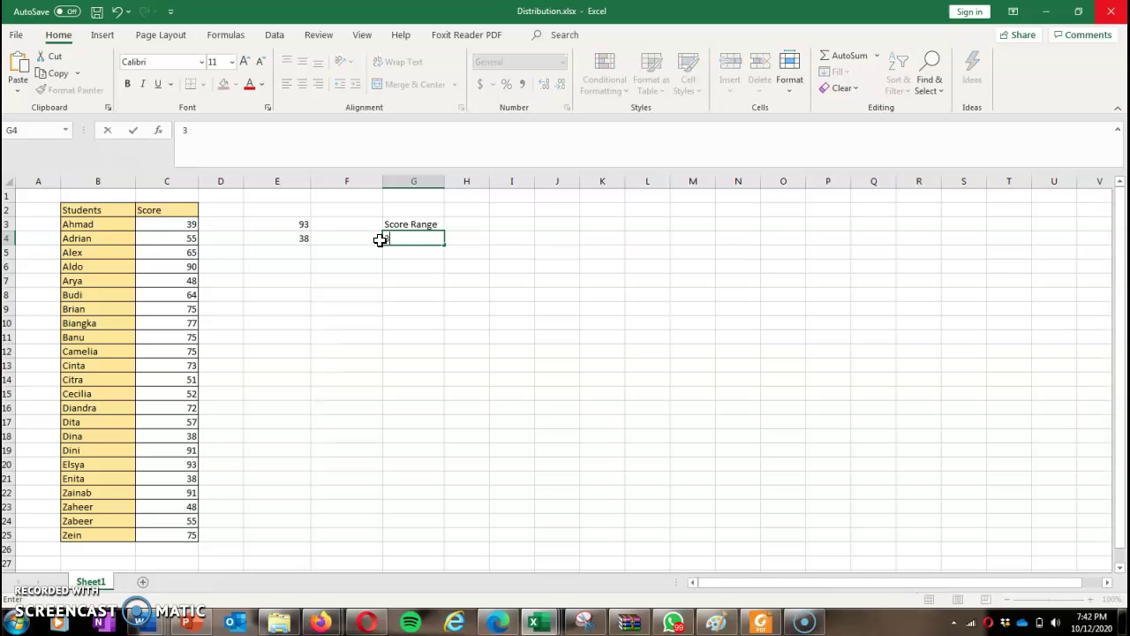
pyautogui.write('1-40')
pyautogui.press('Return')
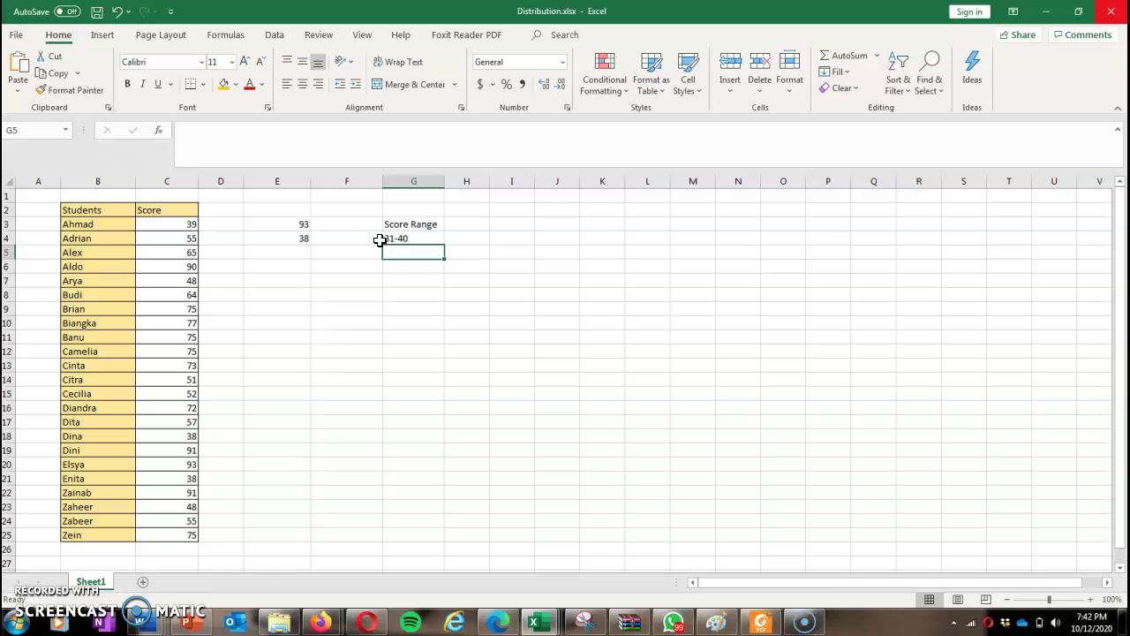
pyautogui.write('43')
pyautogui.press('BackSpace')
pyautogui.write('1-')
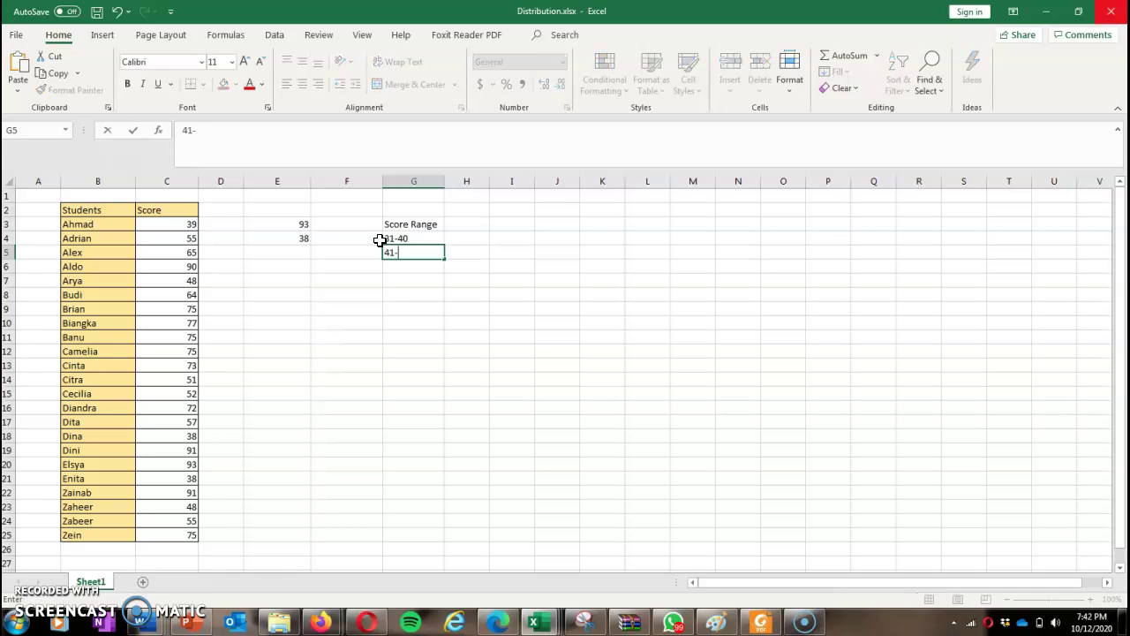
pyautogui.write('50')
pyautogui.press('Return')
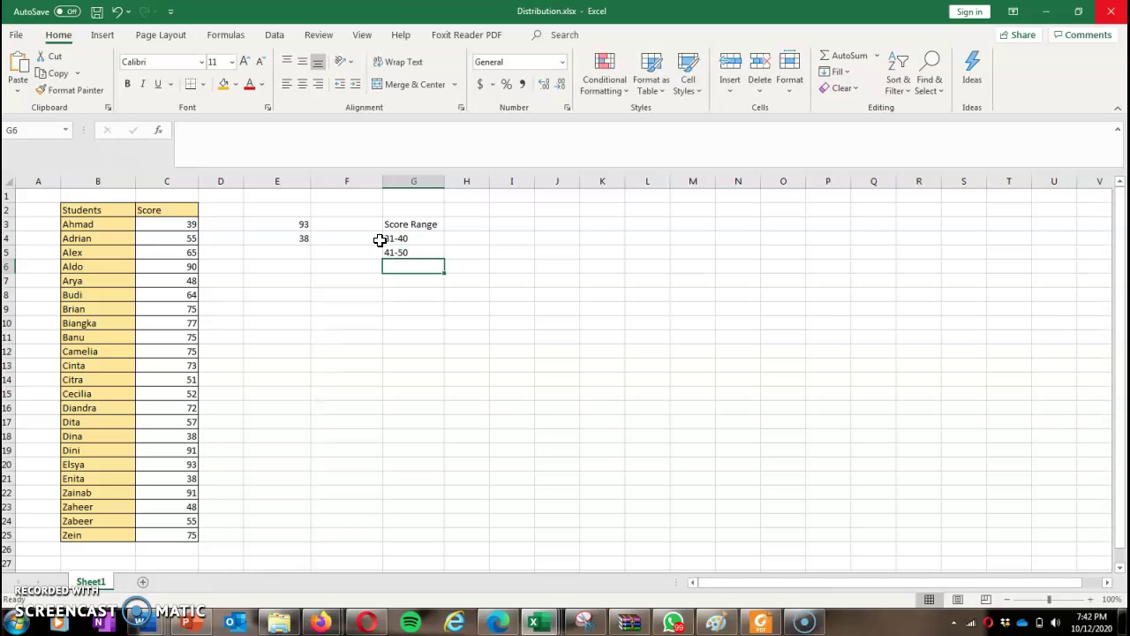
pyautogui.write('51-60')
pyautogui.press('Return')
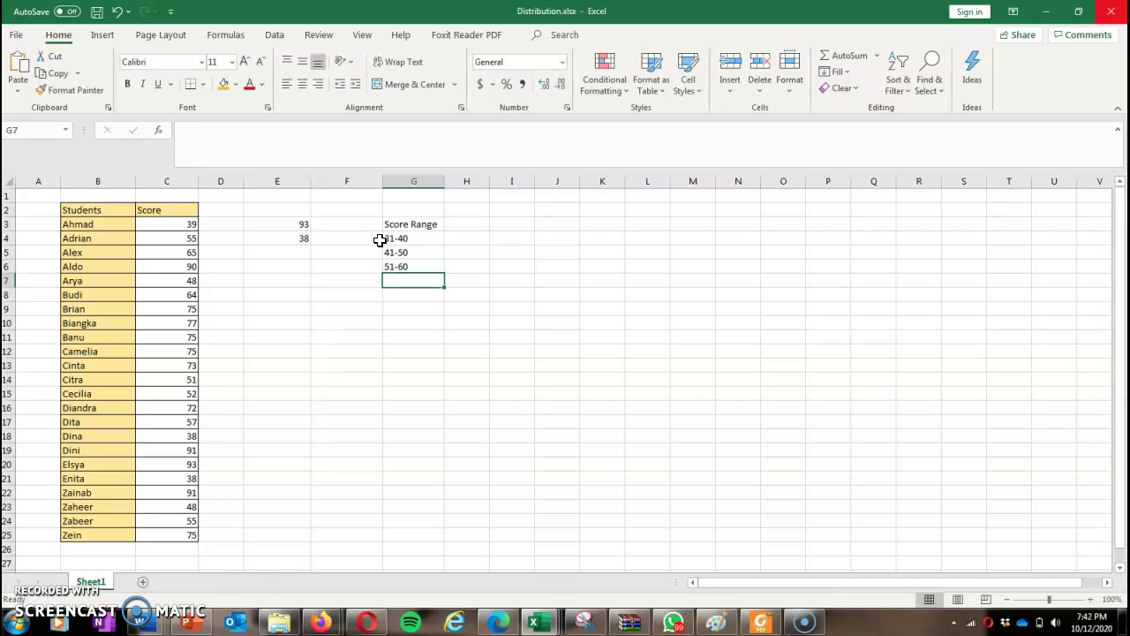
# Step: Continue the score ranges with 61-70, 71-80, 81-90 and 91-100 in cells G7 to G10
pyautogui.write('61')
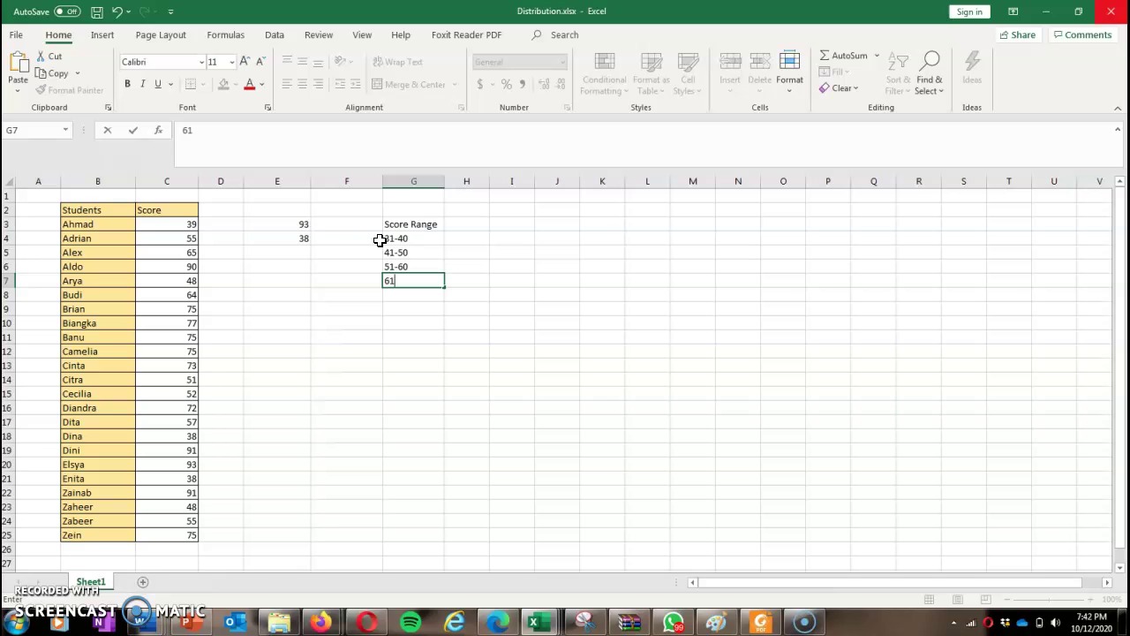
pyautogui.write('-70')
pyautogui.press('Return')
pyautogui.write('71')
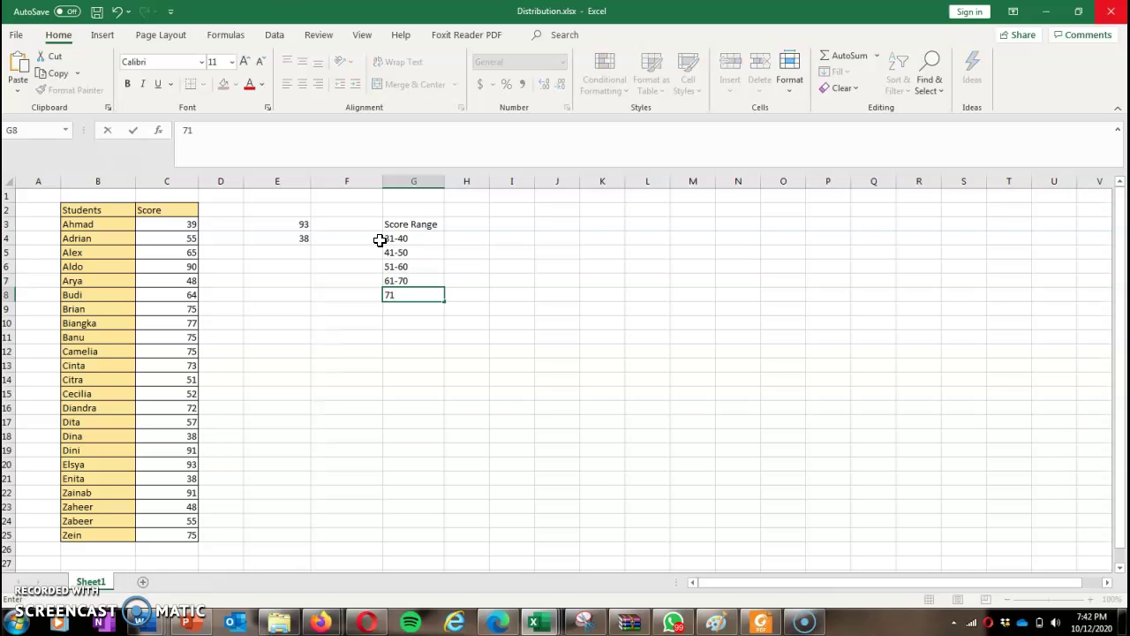
pyautogui.write('-80')
pyautogui.press('Return')
pyautogui.write('81-90')
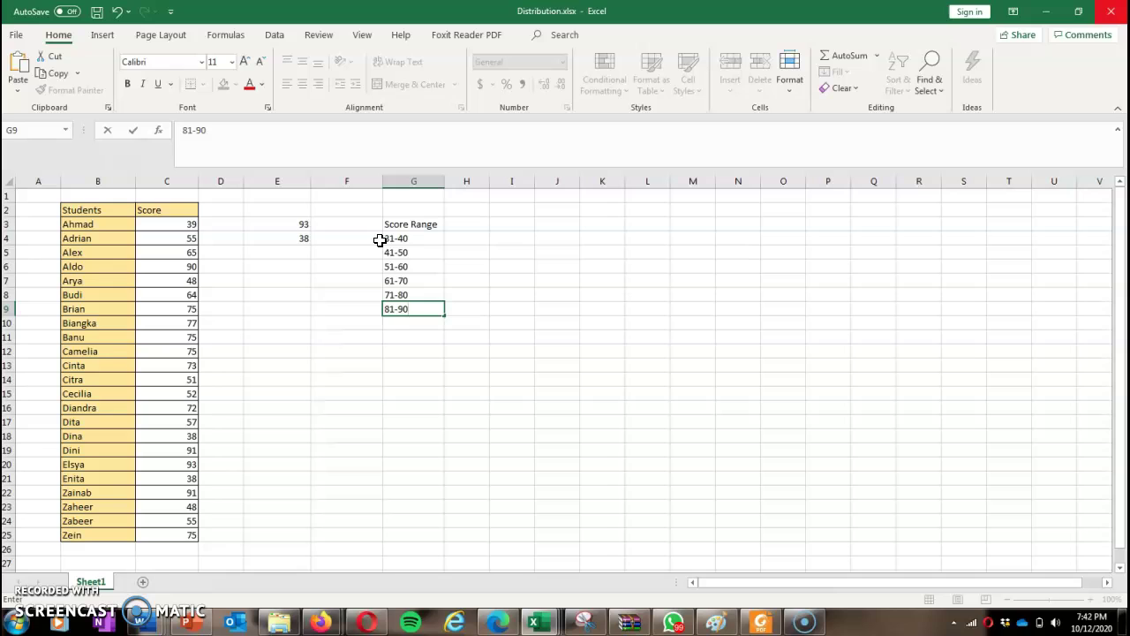
pyautogui.press('Return')
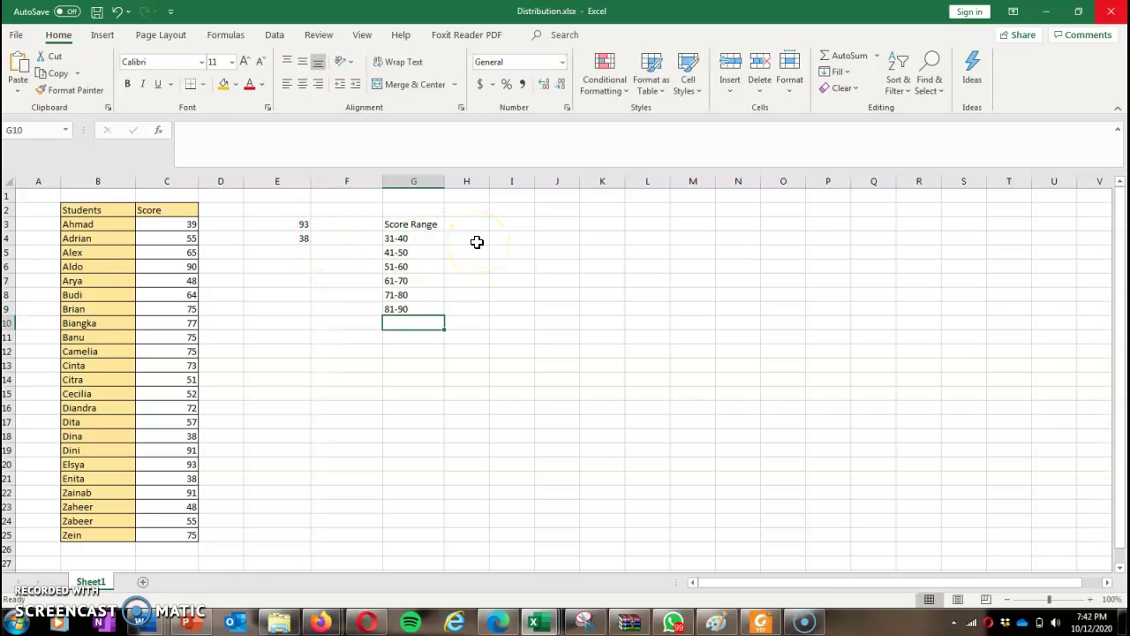
pyautogui.write('91-100')
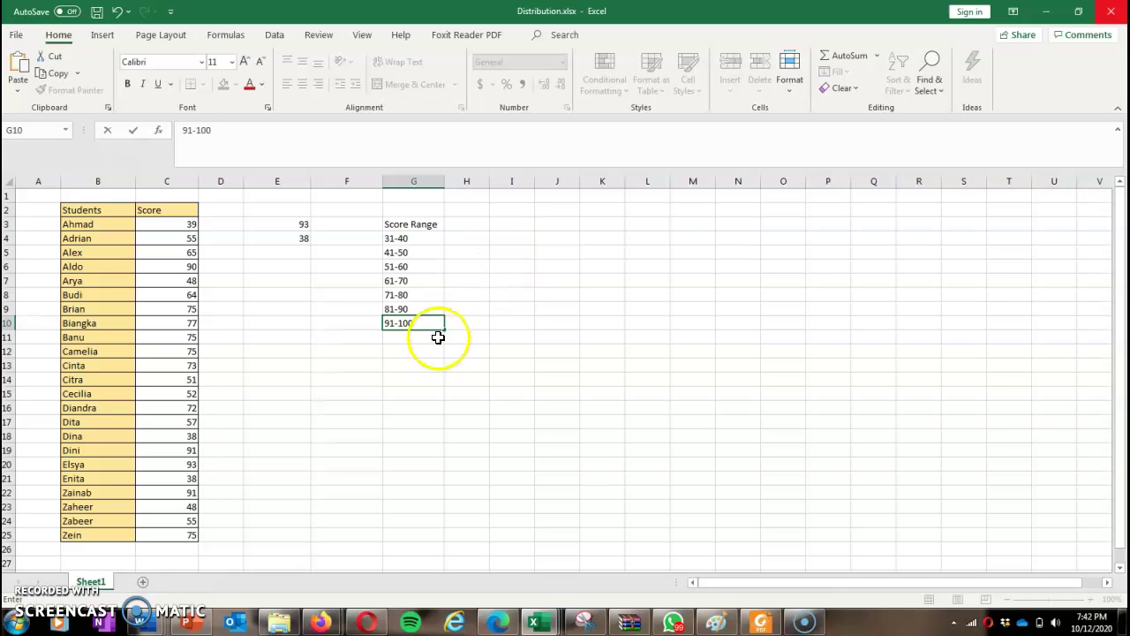
pyautogui.click(462, 236)
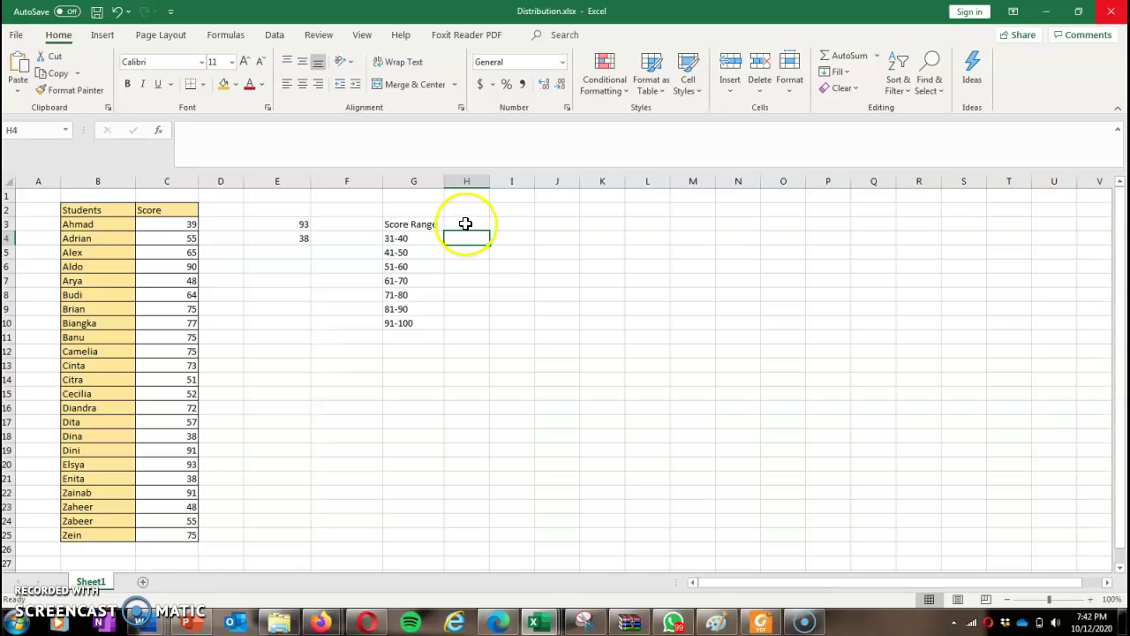
# Step: Add a "Bin" heading in H3 and fill H4 to H10 with the upper limits 40 to 100 in steps of 10
pyautogui.click(465, 223)
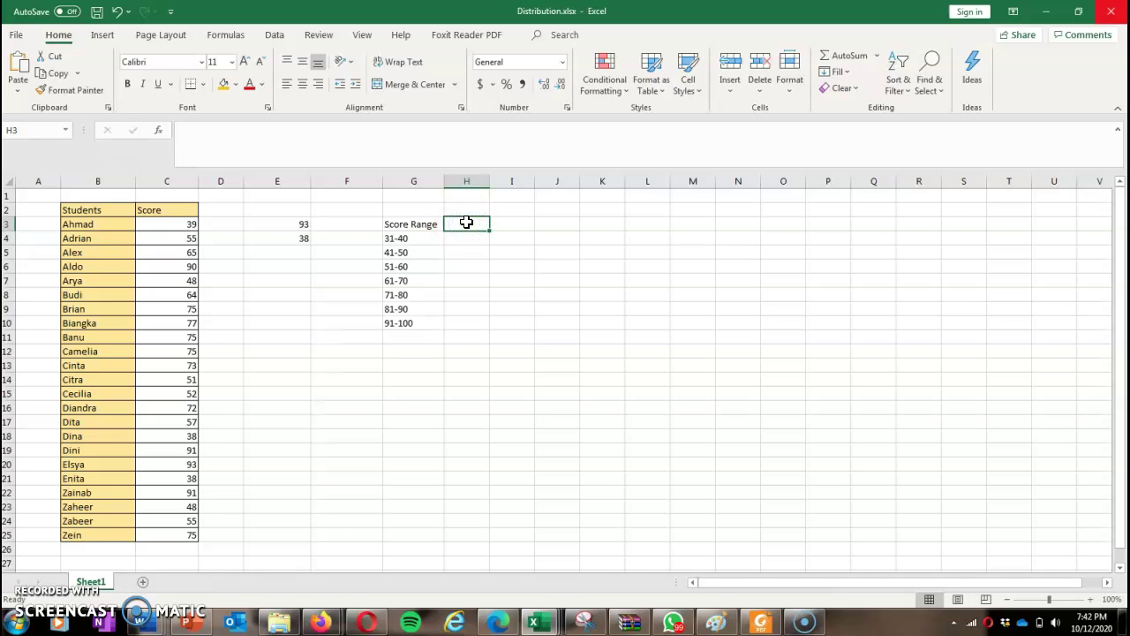
pyautogui.write('Bin')
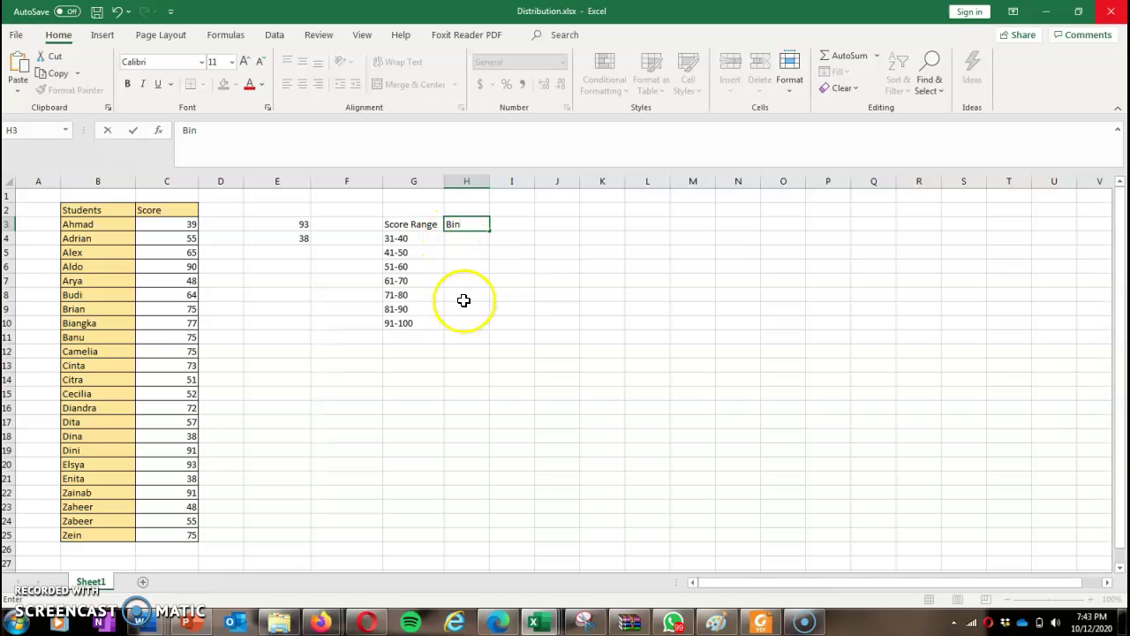
pyautogui.click(460, 236)
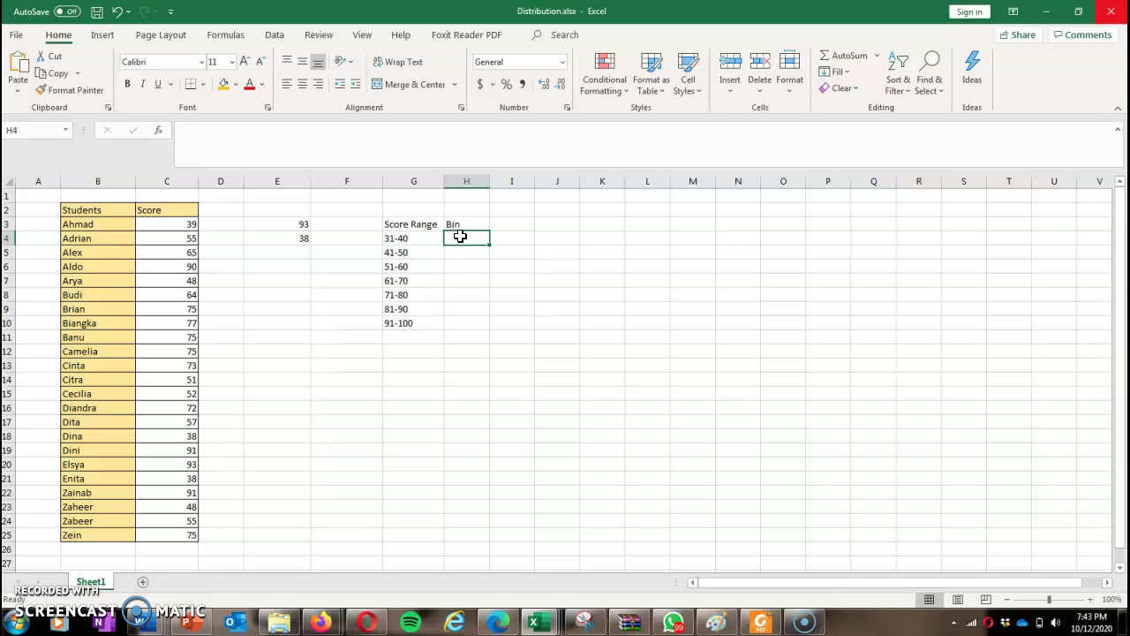
pyautogui.write('40')
pyautogui.click(456, 253)
pyautogui.write('50')
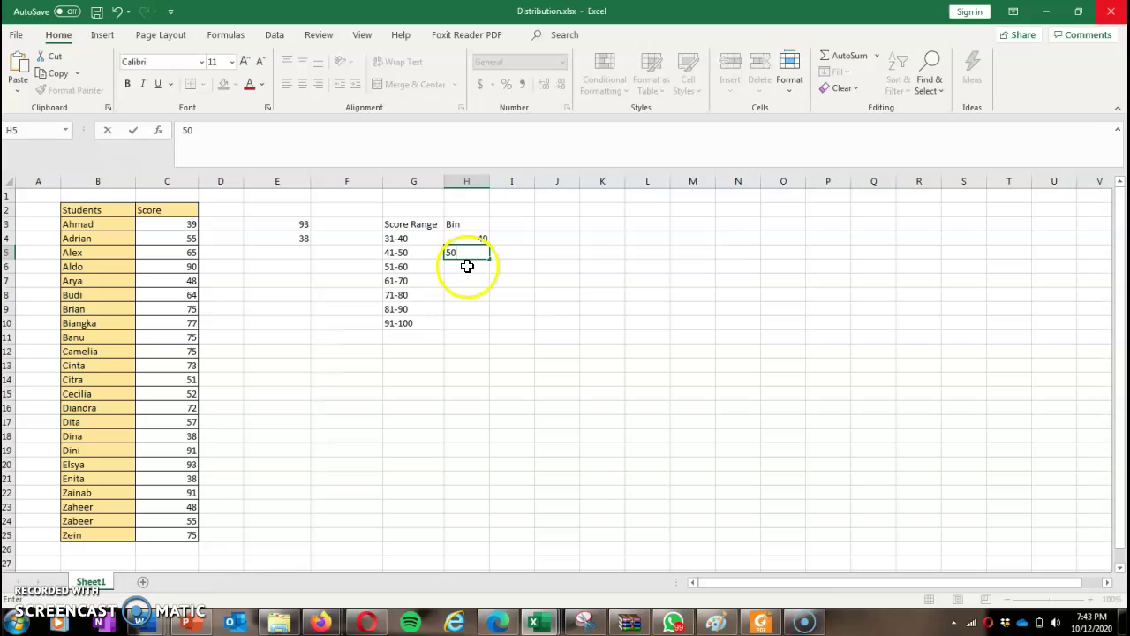
pyautogui.click(467, 266)
pyautogui.moveTo(473, 239); pyautogui.dragTo(482, 330)
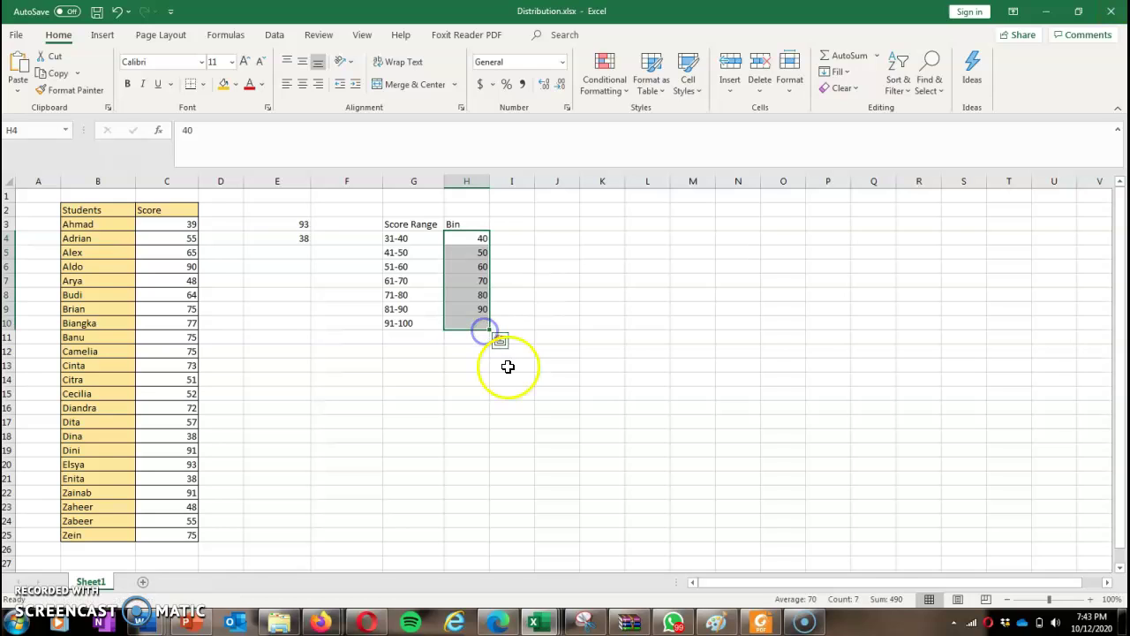
pyautogui.click(479, 382)
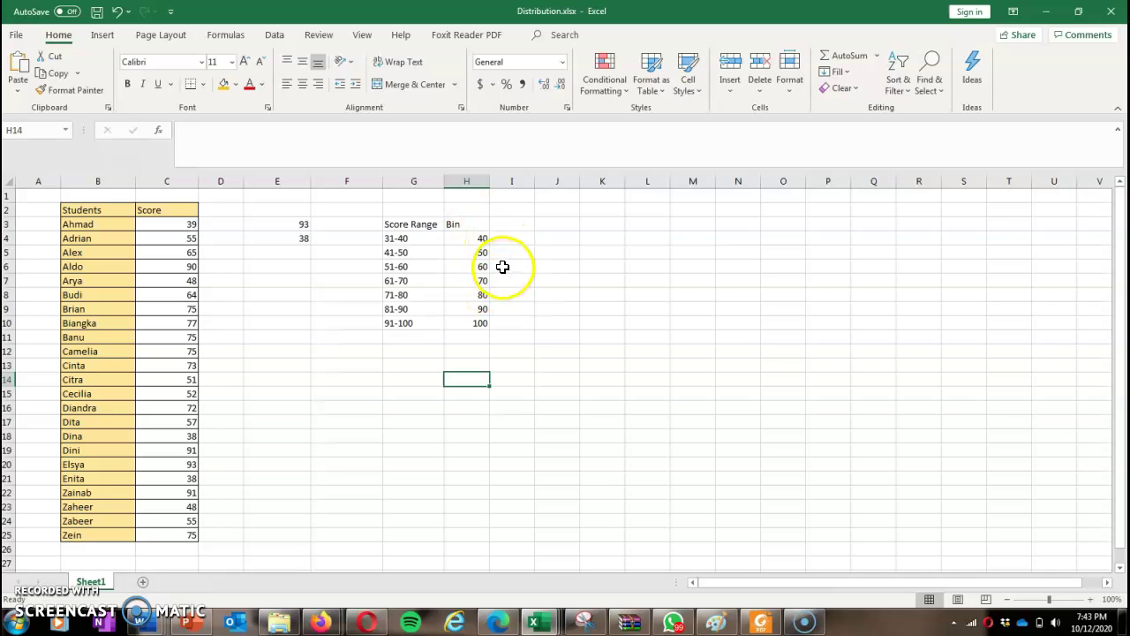
# Step: Start the Histogram tool from the Data Analysis tools
pyautogui.click(274, 44)
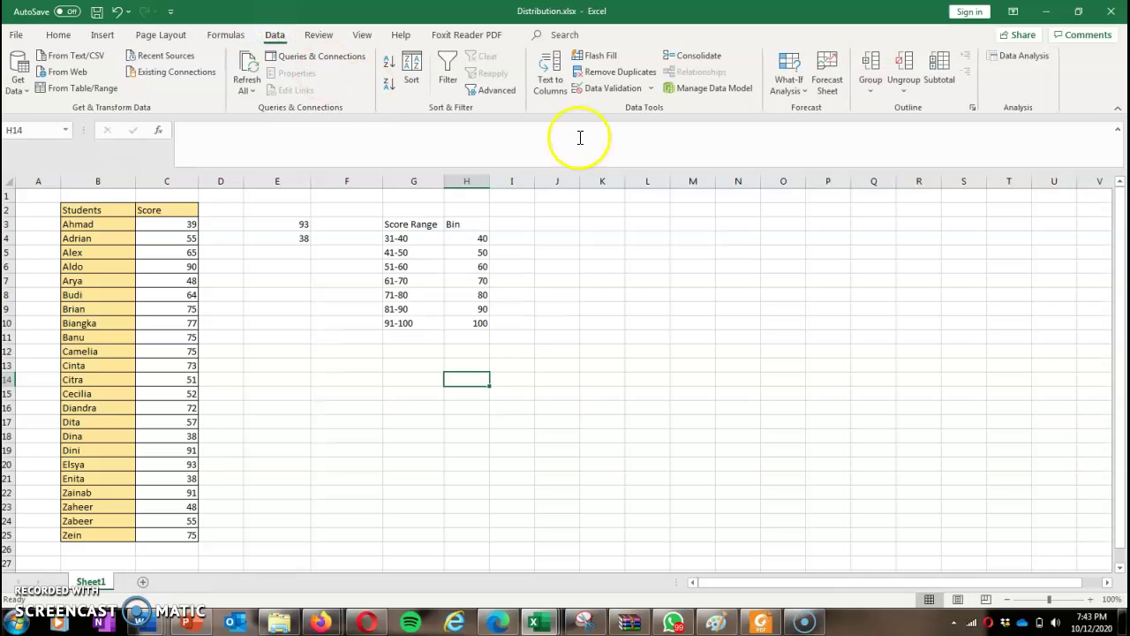
pyautogui.click(1031, 58)
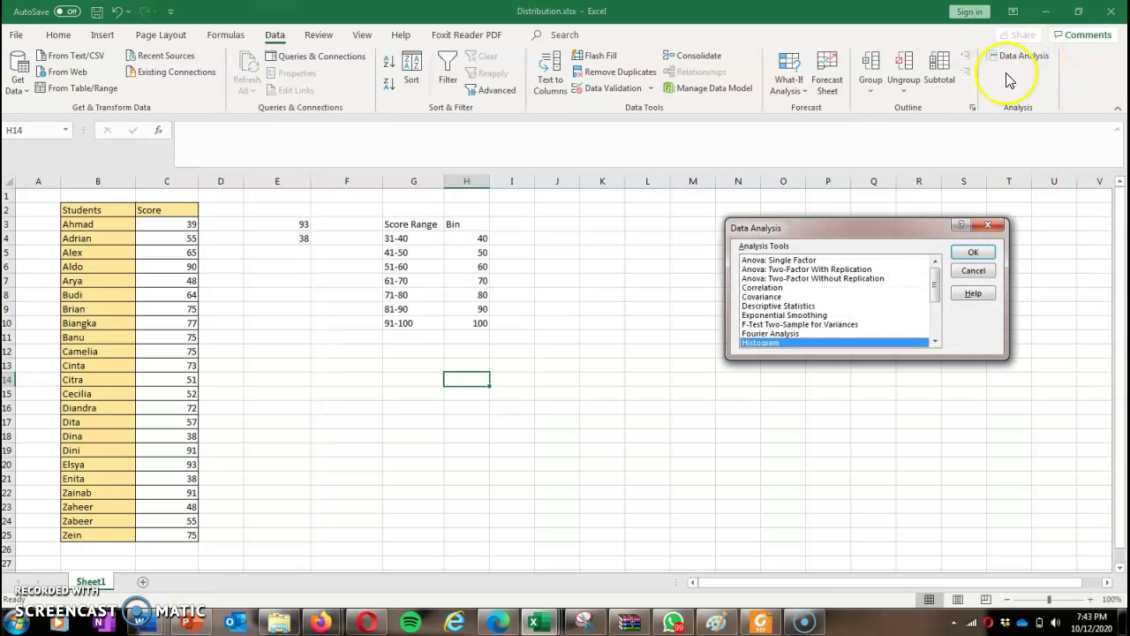
pyautogui.moveTo(934, 287)
pyautogui.mouseDown()
pyautogui.moveTo(940, 318)
pyautogui.moveTo(939, 267)
pyautogui.moveTo(940, 285)
pyautogui.mouseUp()
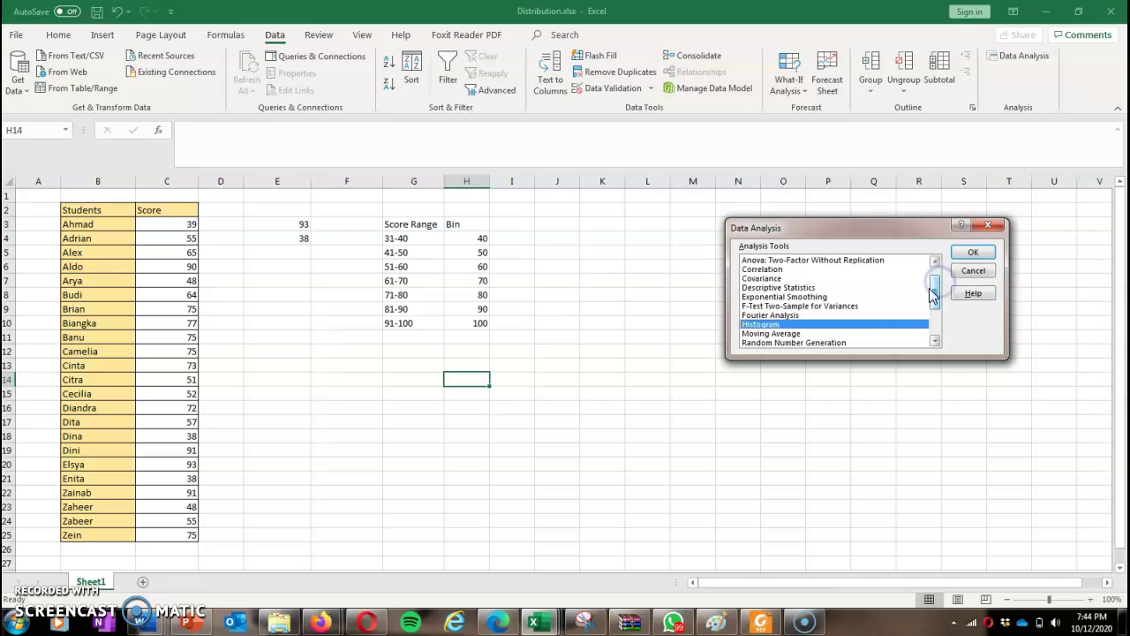
pyautogui.click(829, 327)
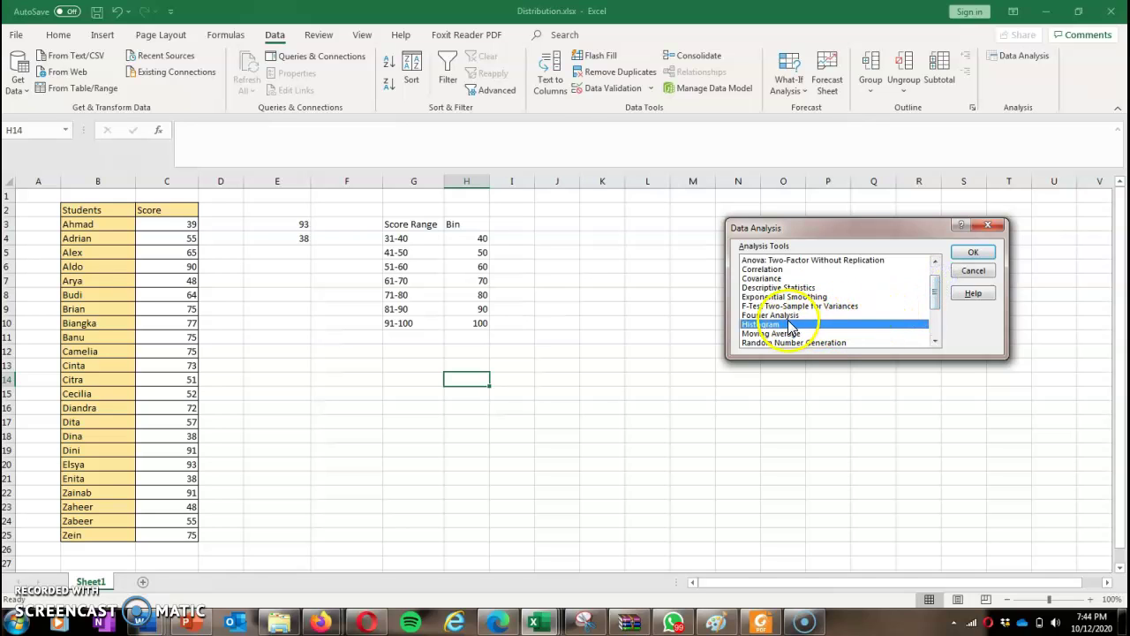
pyautogui.click(960, 254)
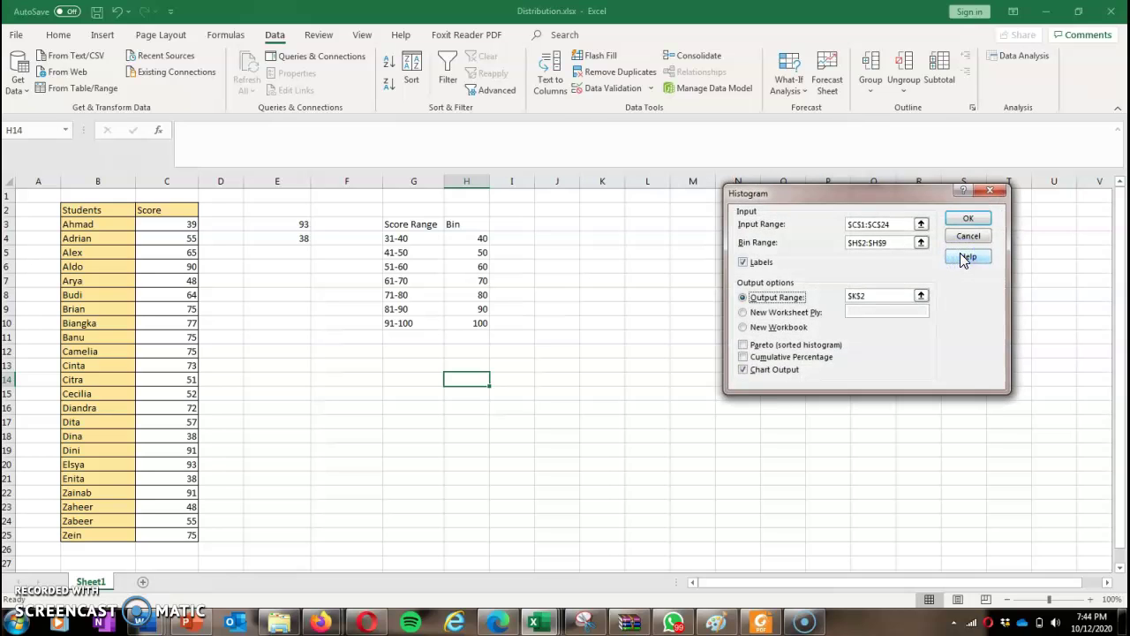
# Step: Clear the leftover input, bin and output ranges in the histogram settings and turn off Labels and Chart Output
pyautogui.click(744, 262)
pyautogui.click(847, 224)
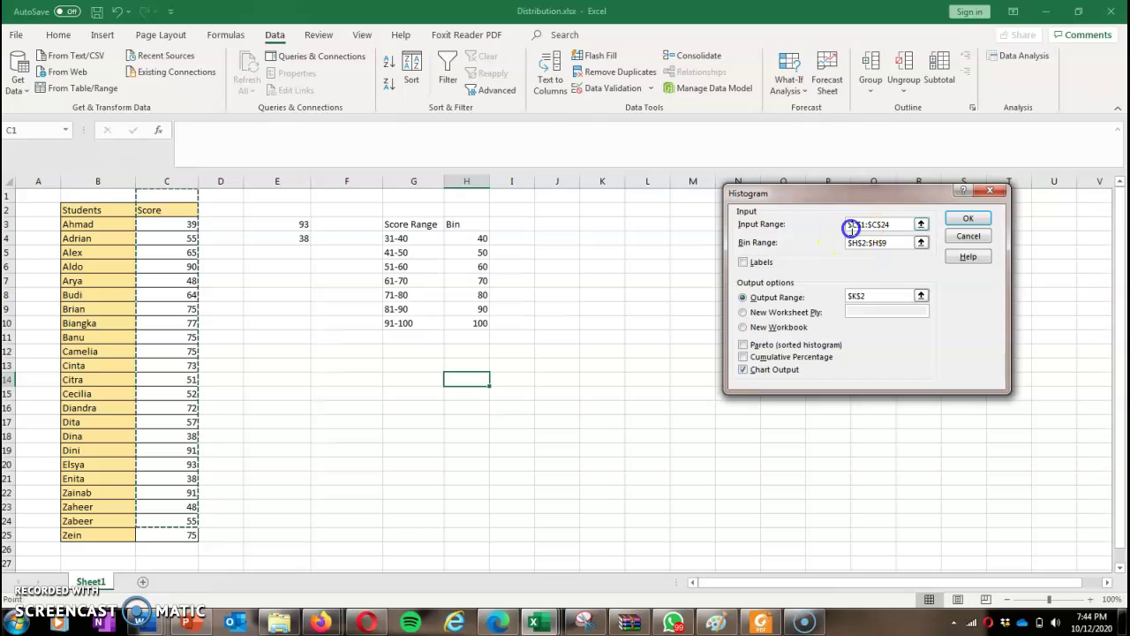
pyautogui.moveTo(894, 226); pyautogui.dragTo(833, 241)
pyautogui.press('BackSpace')
pyautogui.press('BackSpace')
pyautogui.click(826, 305)
pyautogui.click(868, 294)
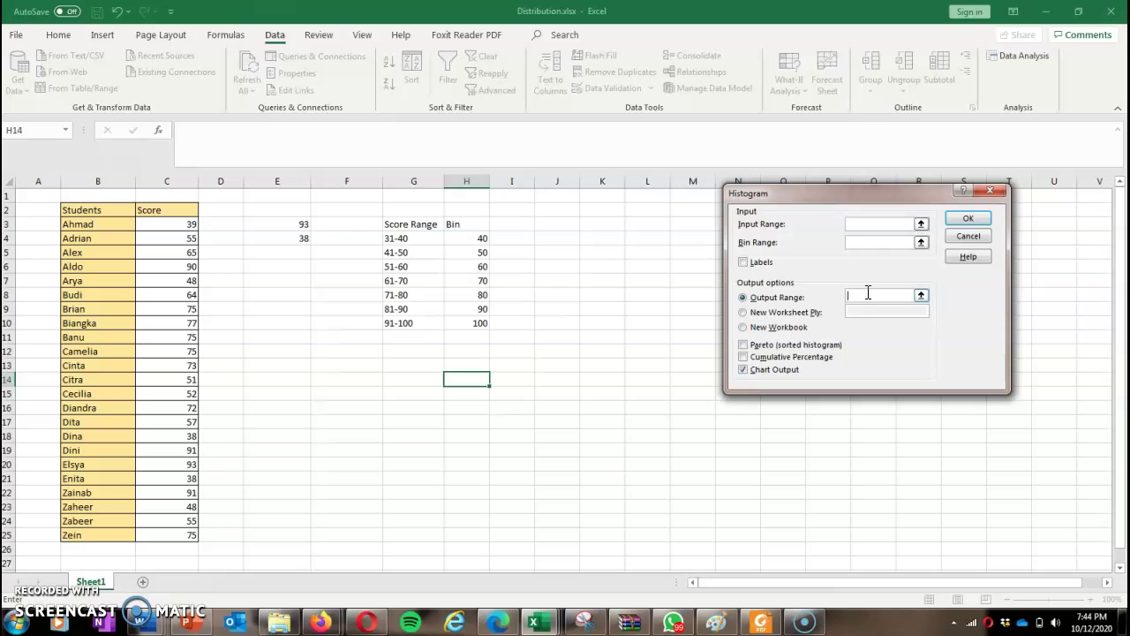
pyautogui.click(748, 372)
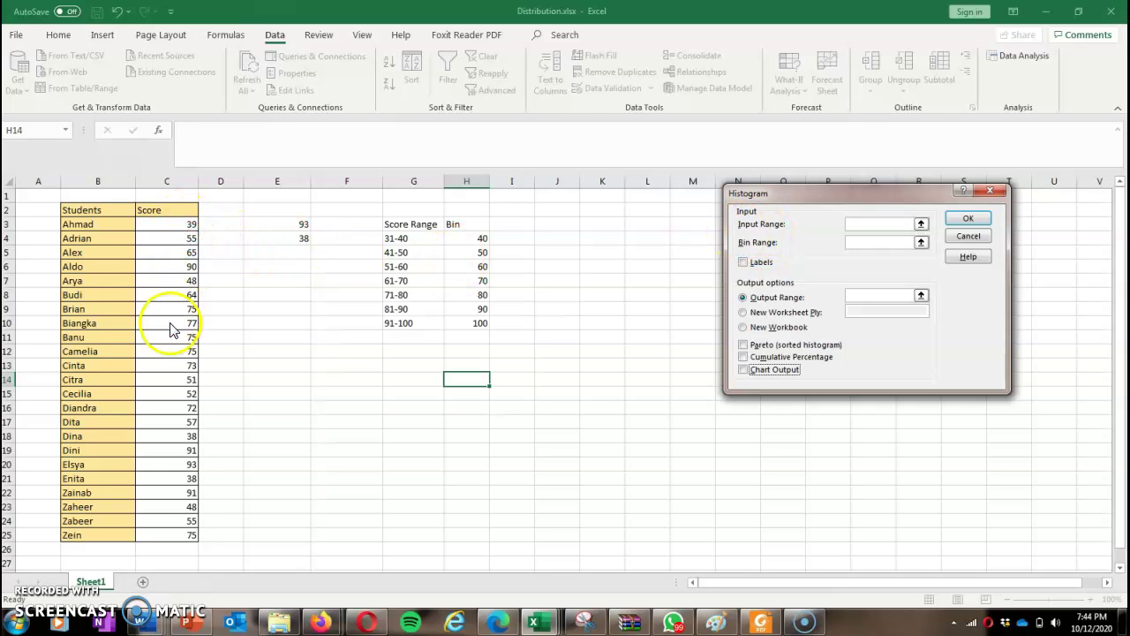
# Step: Set the histogram's input range to C2:C25 and its bin range to H3:H10, including both headings
pyautogui.click(867, 224)
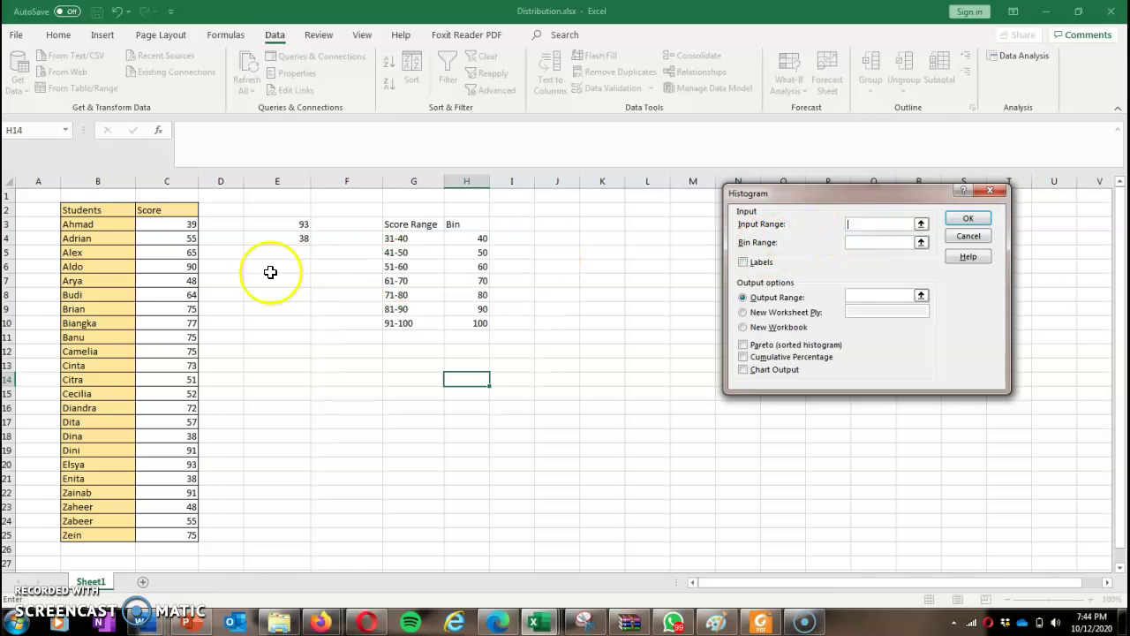
pyautogui.moveTo(163, 224); pyautogui.dragTo(190, 523)
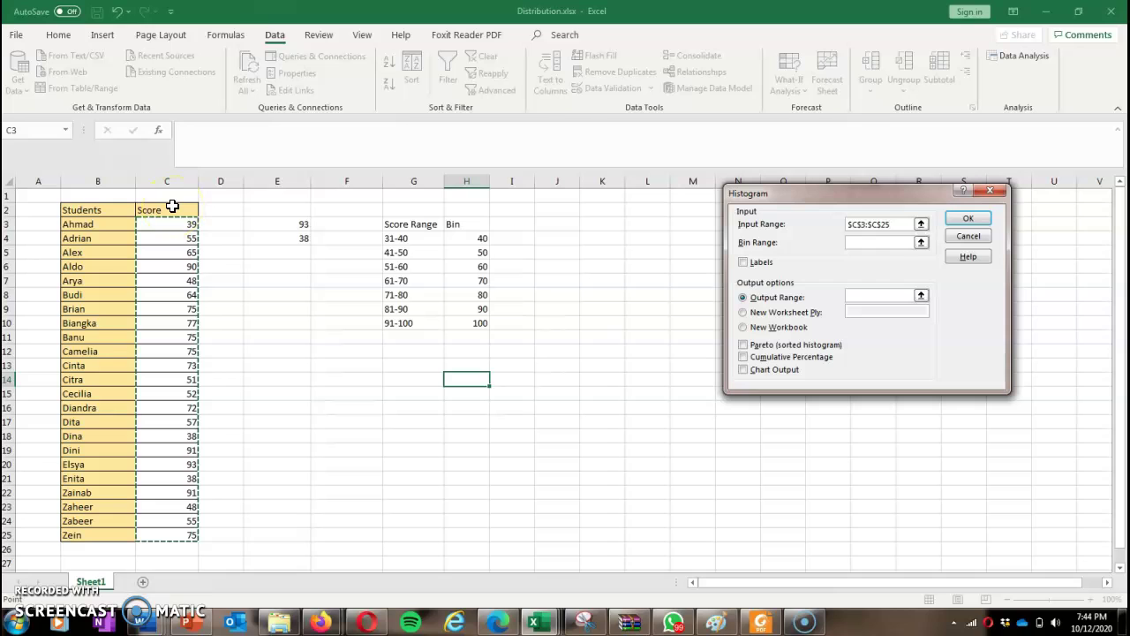
pyautogui.moveTo(172, 206); pyautogui.dragTo(192, 528)
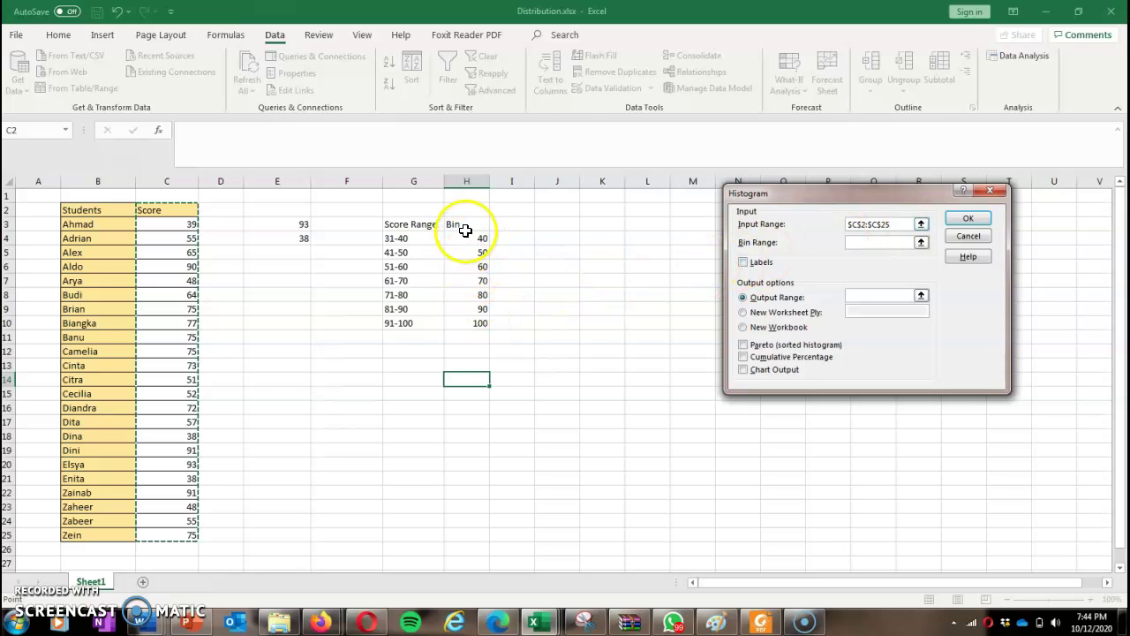
pyautogui.click(858, 242)
pyautogui.moveTo(477, 226); pyautogui.dragTo(485, 323)
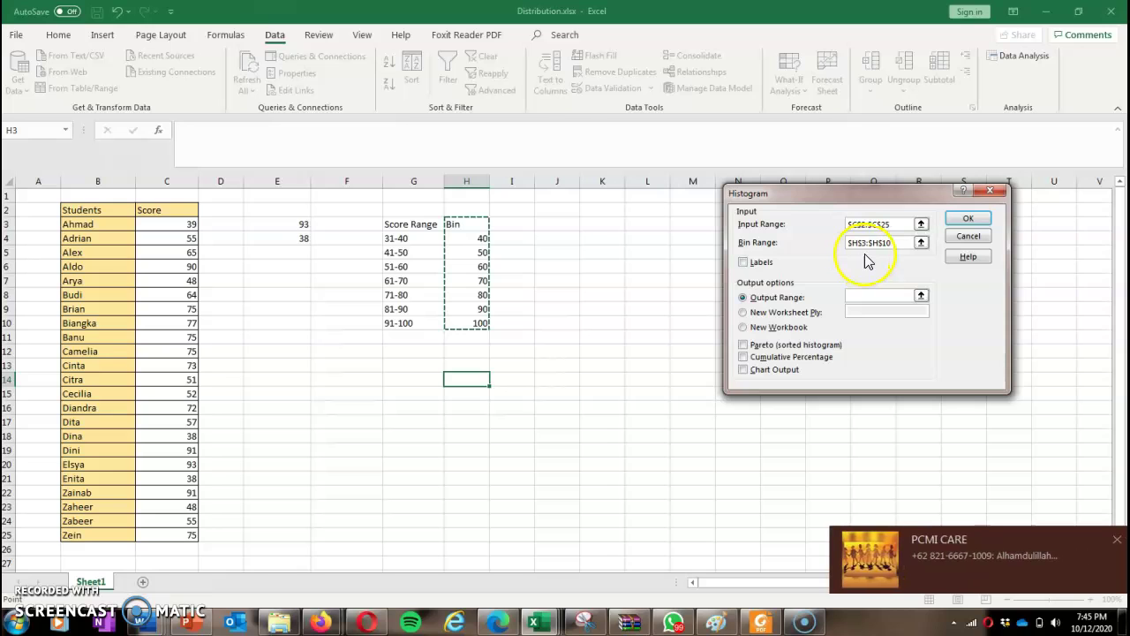
pyautogui.click(1116, 538)
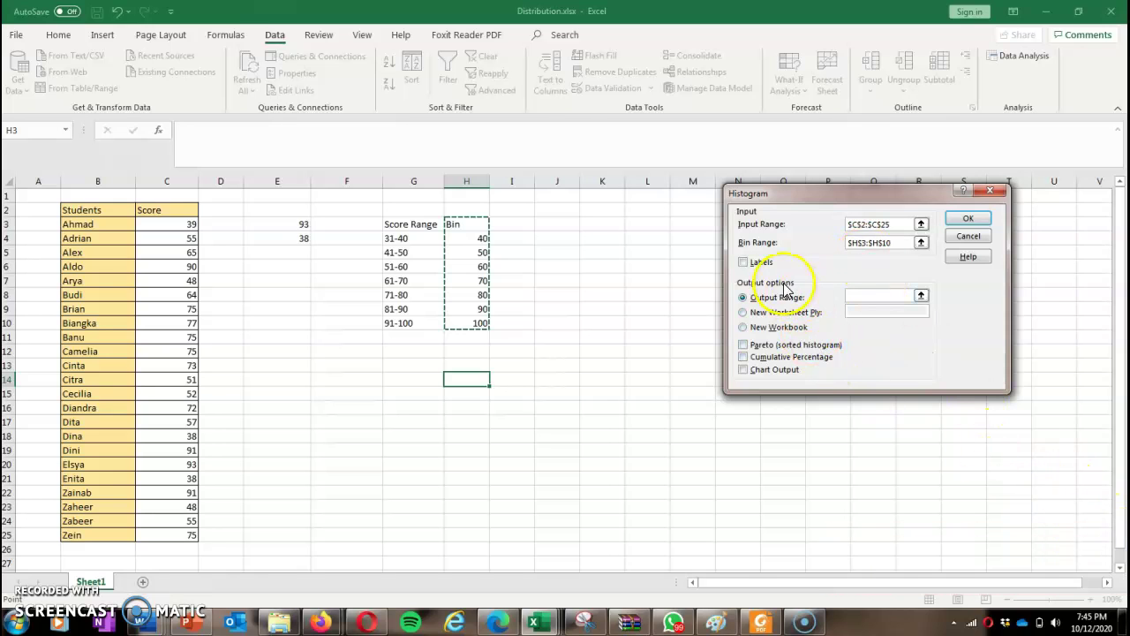
# Step: Generate the histogram with Labels and Chart Output enabled and the output range starting at K3
pyautogui.click(744, 262)
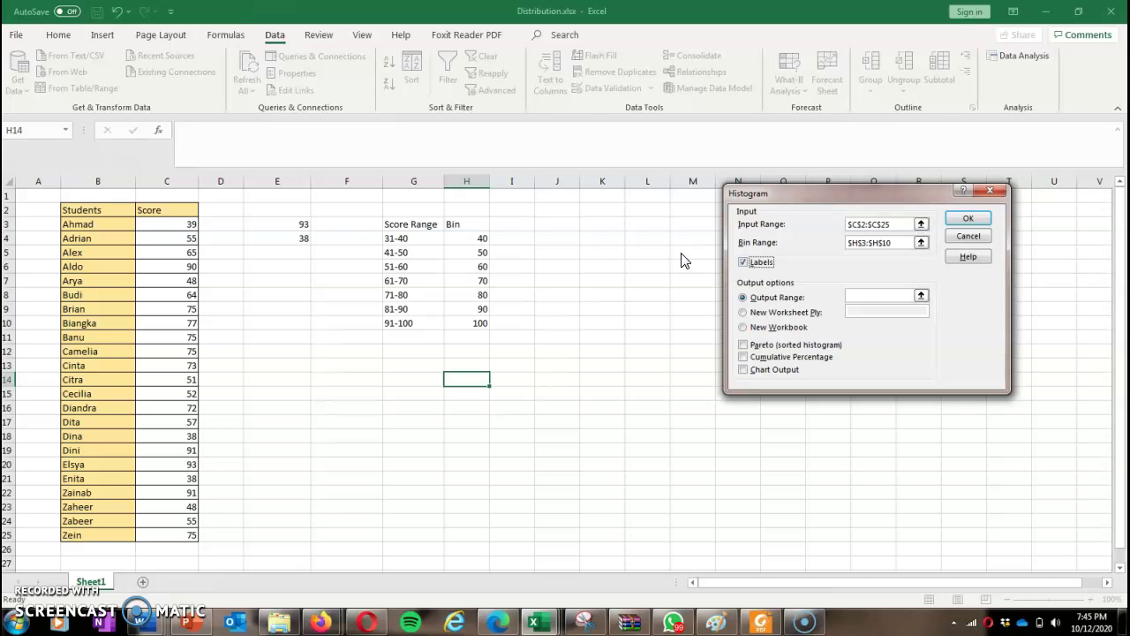
pyautogui.click(881, 296)
pyautogui.click(610, 226)
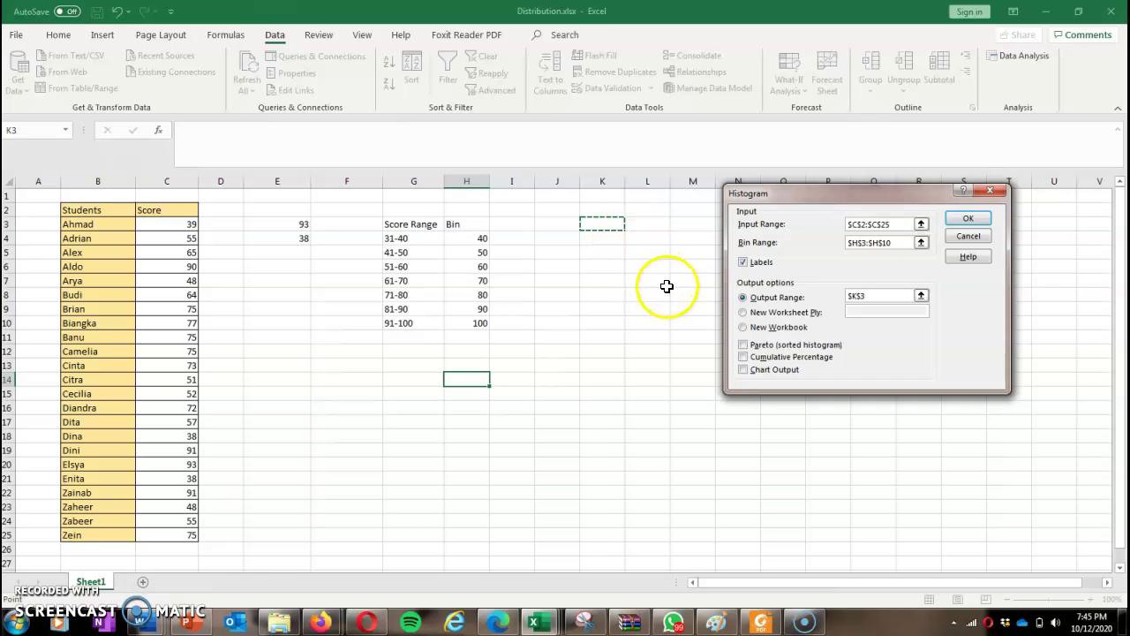
pyautogui.click(743, 370)
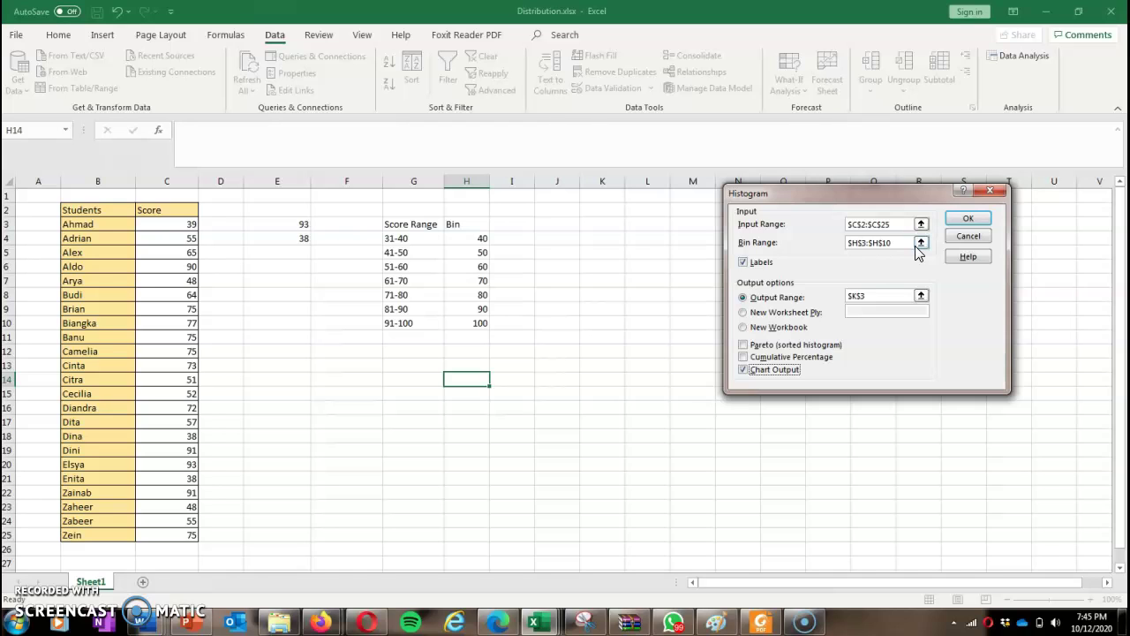
pyautogui.click(968, 224)
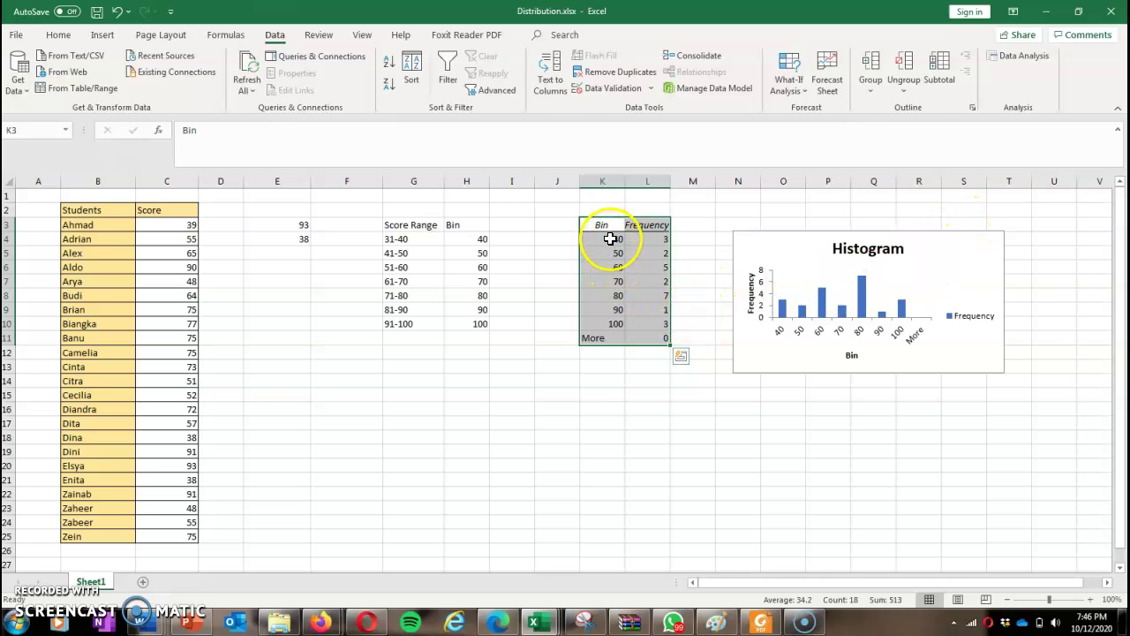
# Step: Copy the Score Range column G3:G10 and paste it at G15
pyautogui.click(651, 235)
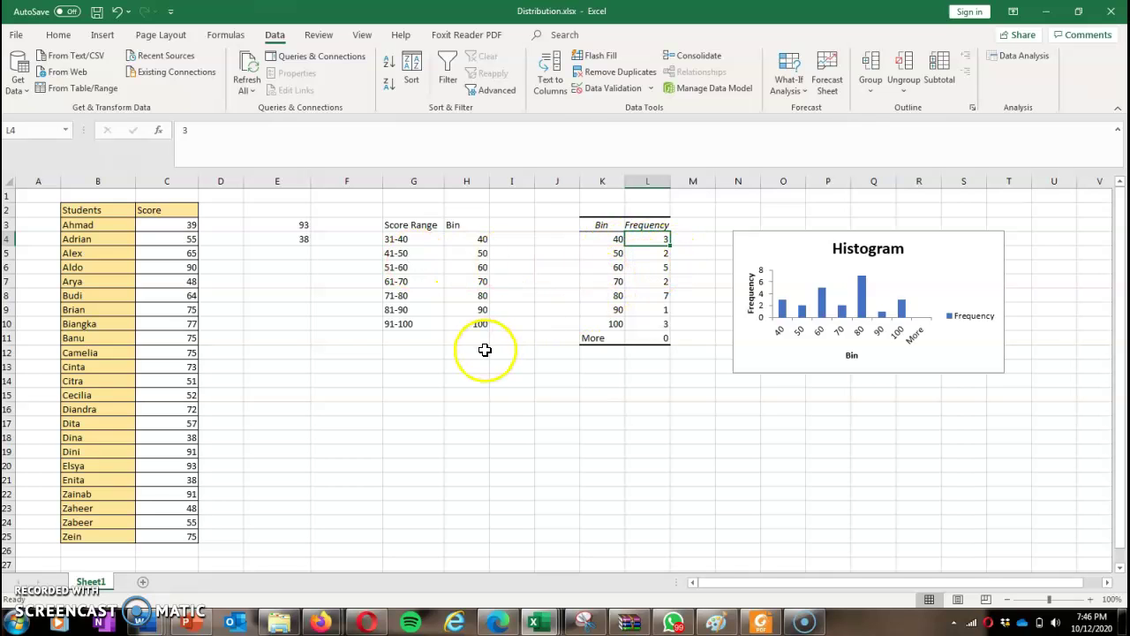
pyautogui.moveTo(401, 221); pyautogui.dragTo(387, 309)
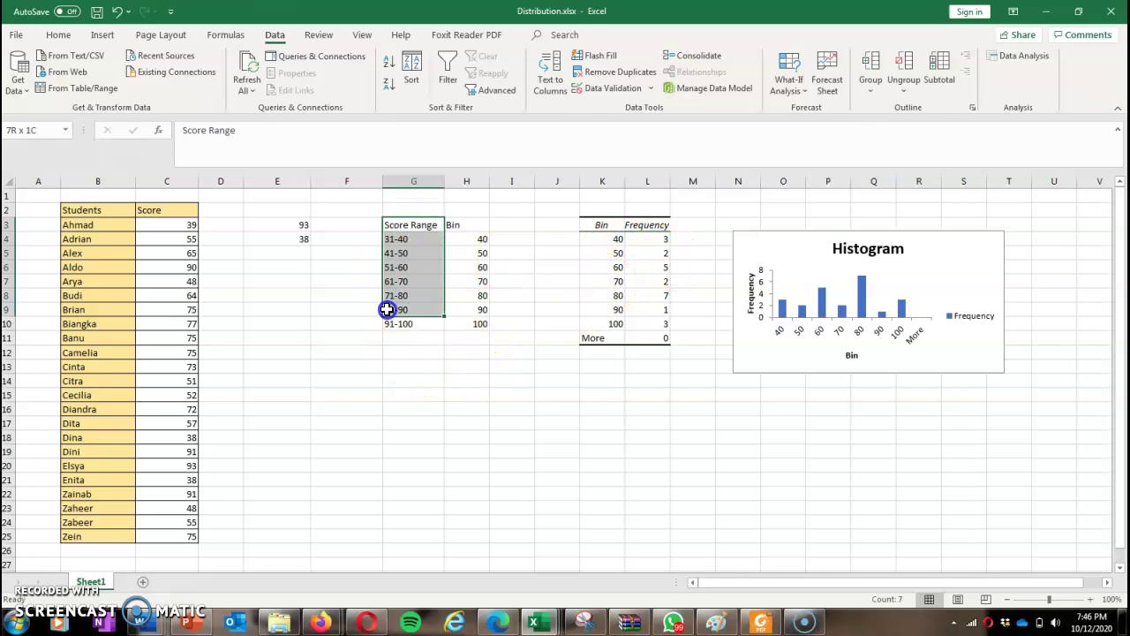
pyautogui.rightClick(405, 291)
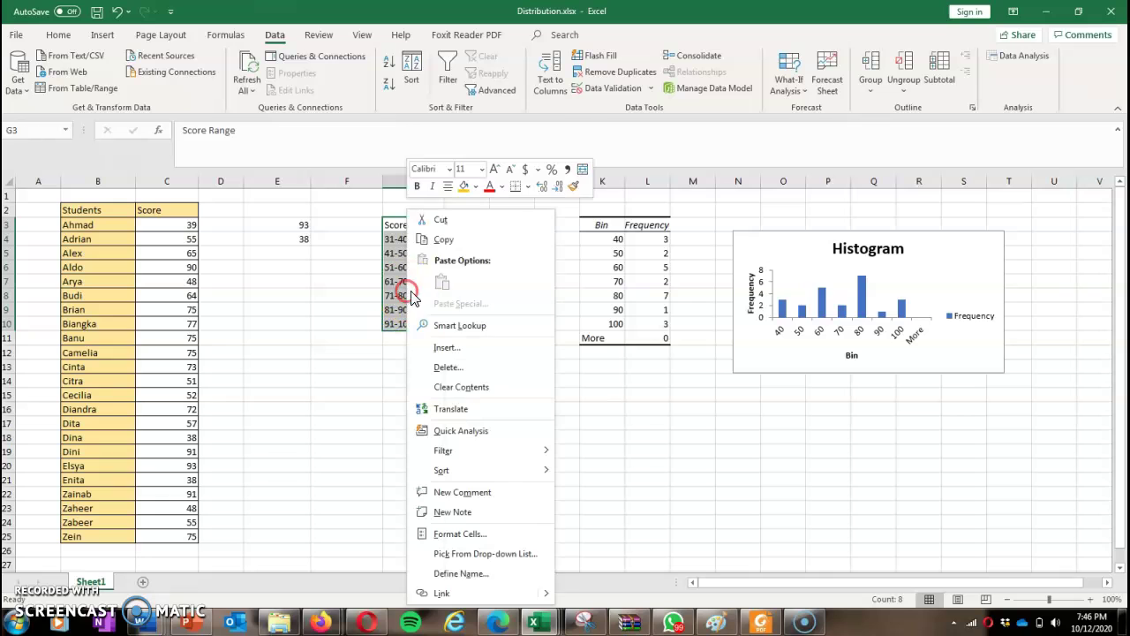
pyautogui.click(441, 235)
pyautogui.click(394, 389)
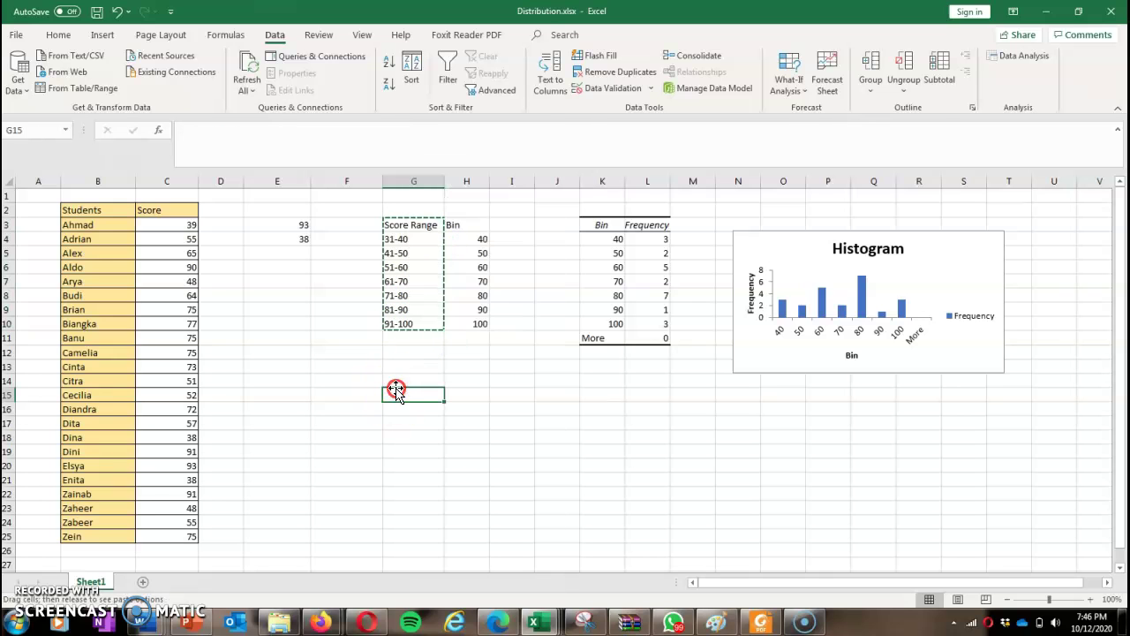
pyautogui.rightClick(400, 390)
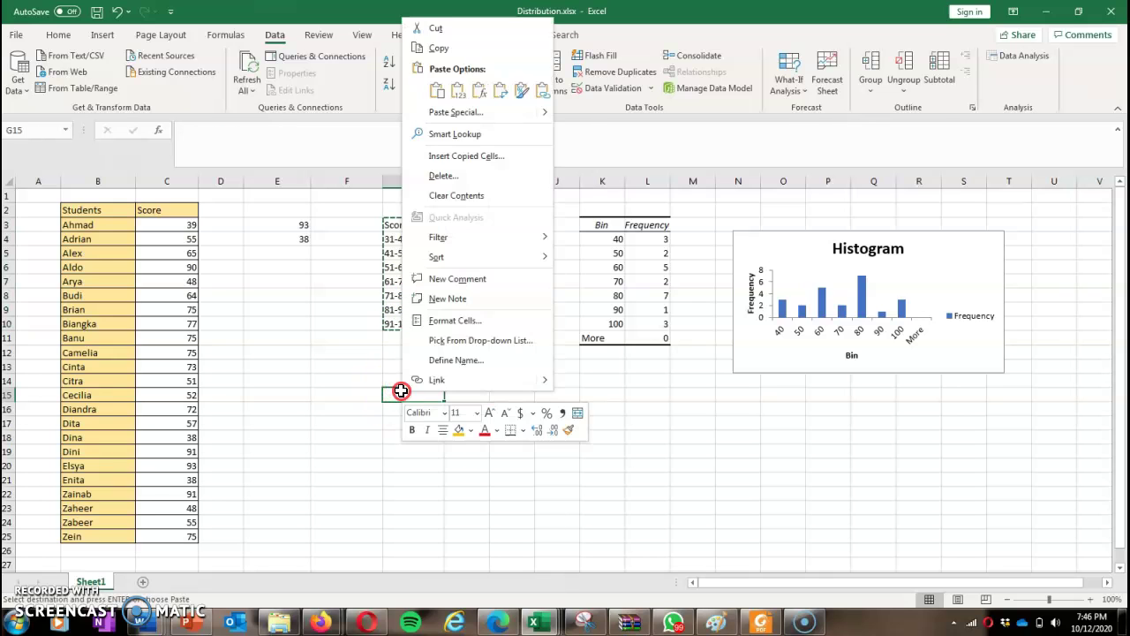
pyautogui.click(436, 90)
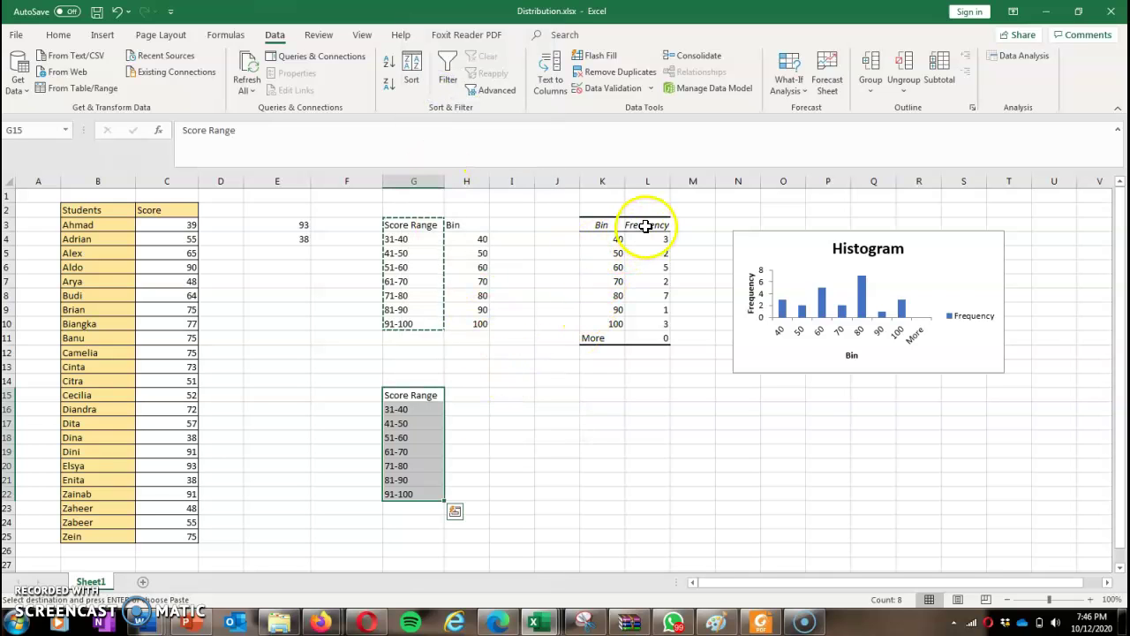
# Step: Copy the Frequency column L3:L10, without the More row, and paste it at H15 beside the score ranges
pyautogui.moveTo(649, 227); pyautogui.dragTo(658, 324)
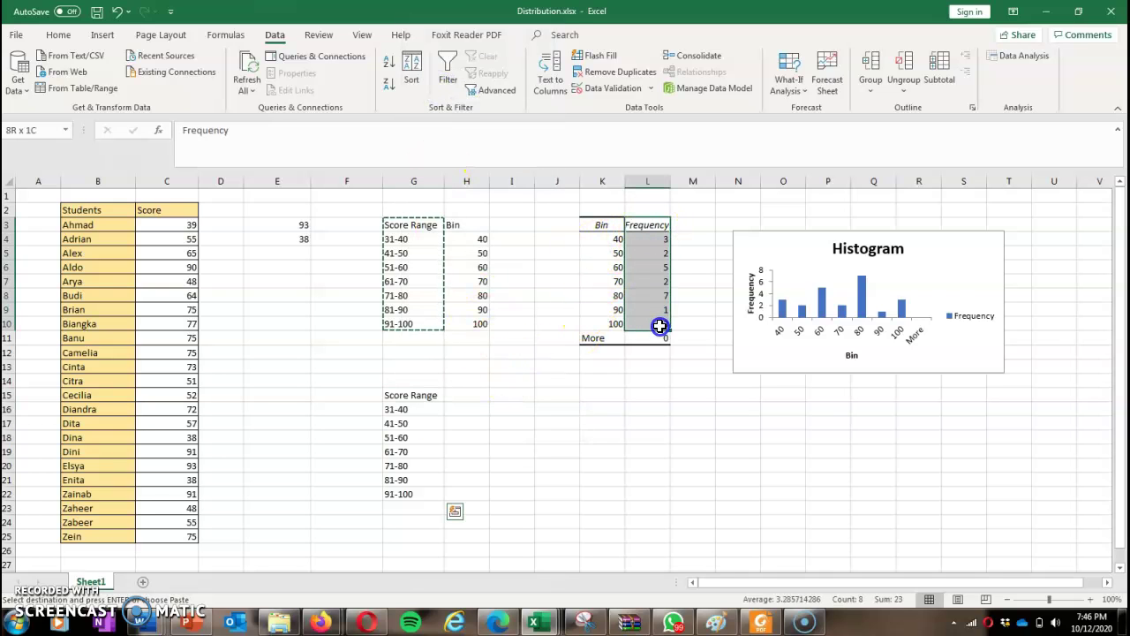
pyautogui.rightClick(651, 289)
pyautogui.click(688, 239)
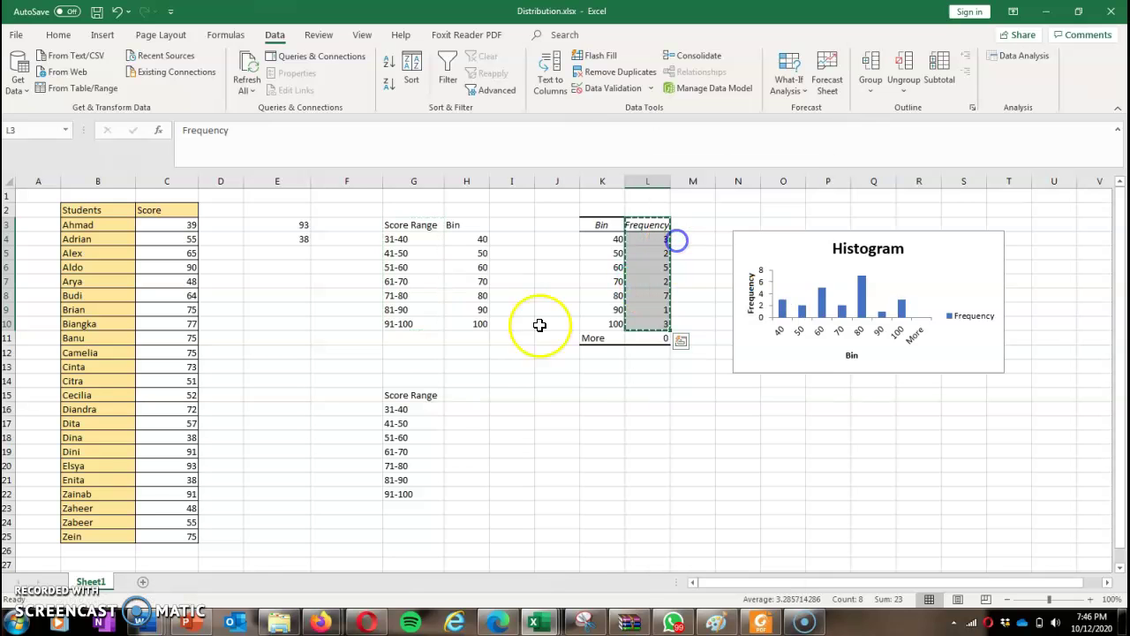
pyautogui.click(455, 394)
pyautogui.rightClick(453, 394)
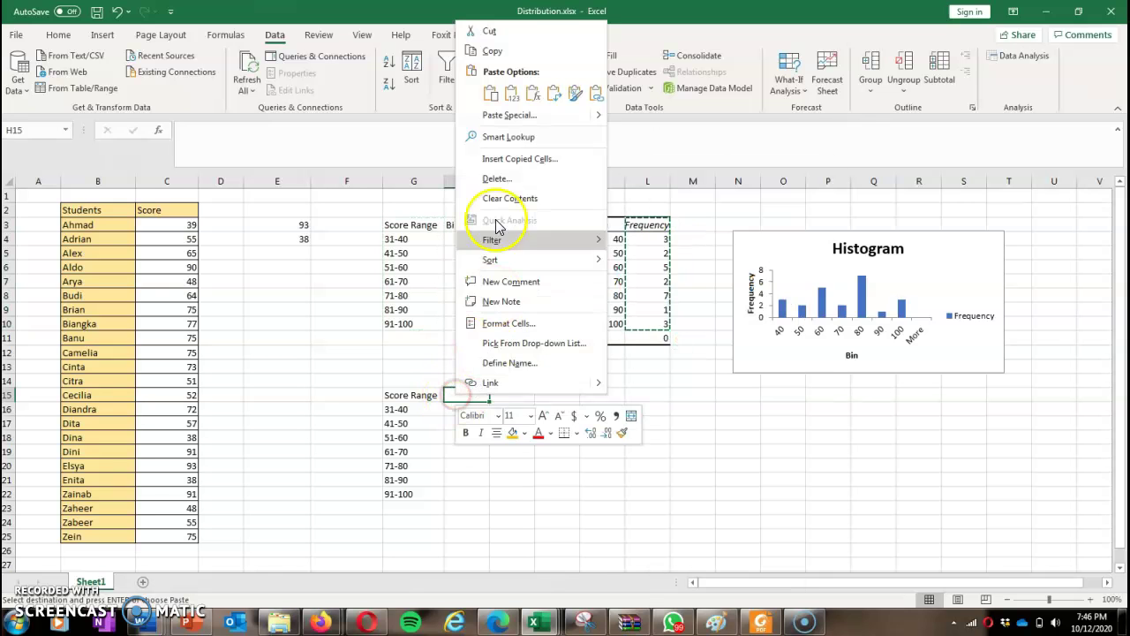
pyautogui.click(488, 98)
pyautogui.click(504, 427)
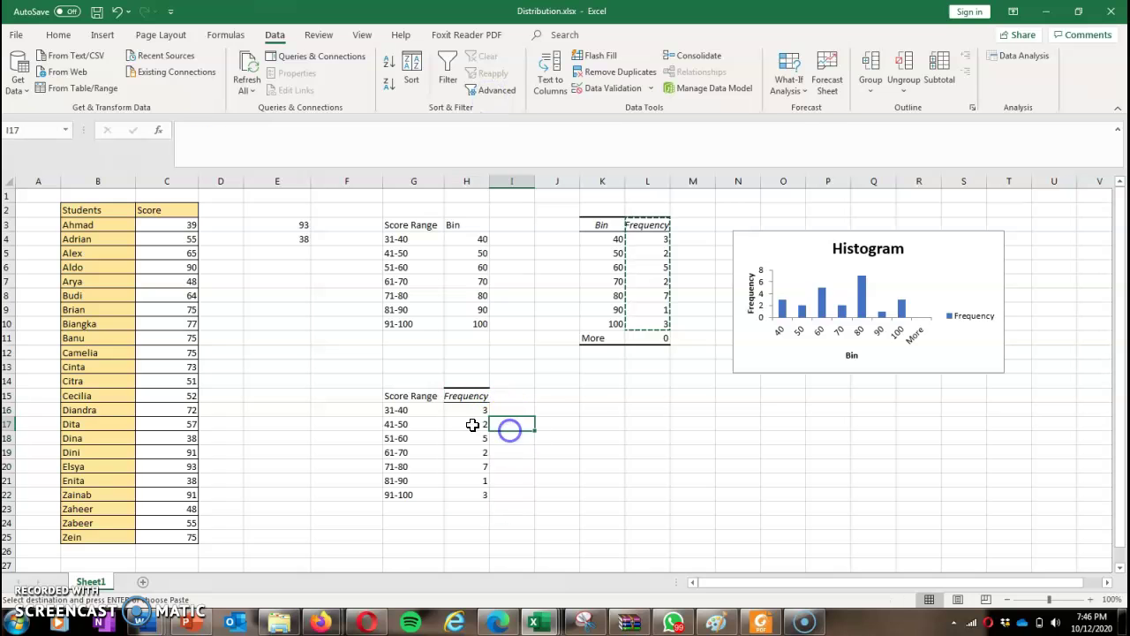
# Step: Apply outline and inside borders to the score range and frequency table in G15:H22
pyautogui.moveTo(406, 396); pyautogui.dragTo(470, 495)
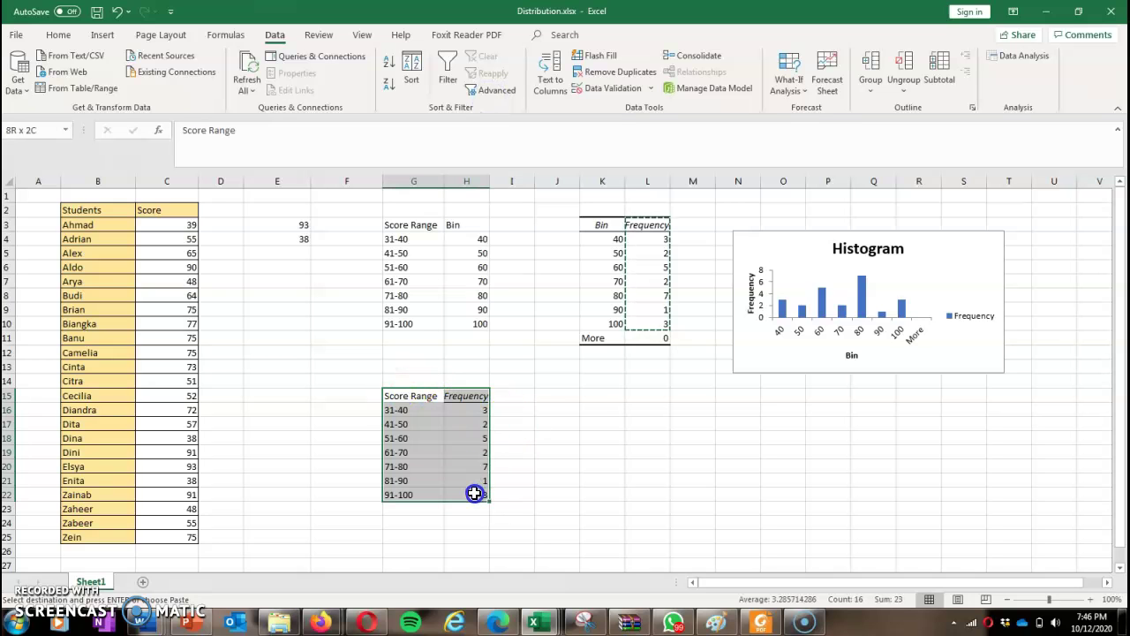
pyautogui.rightClick(450, 446)
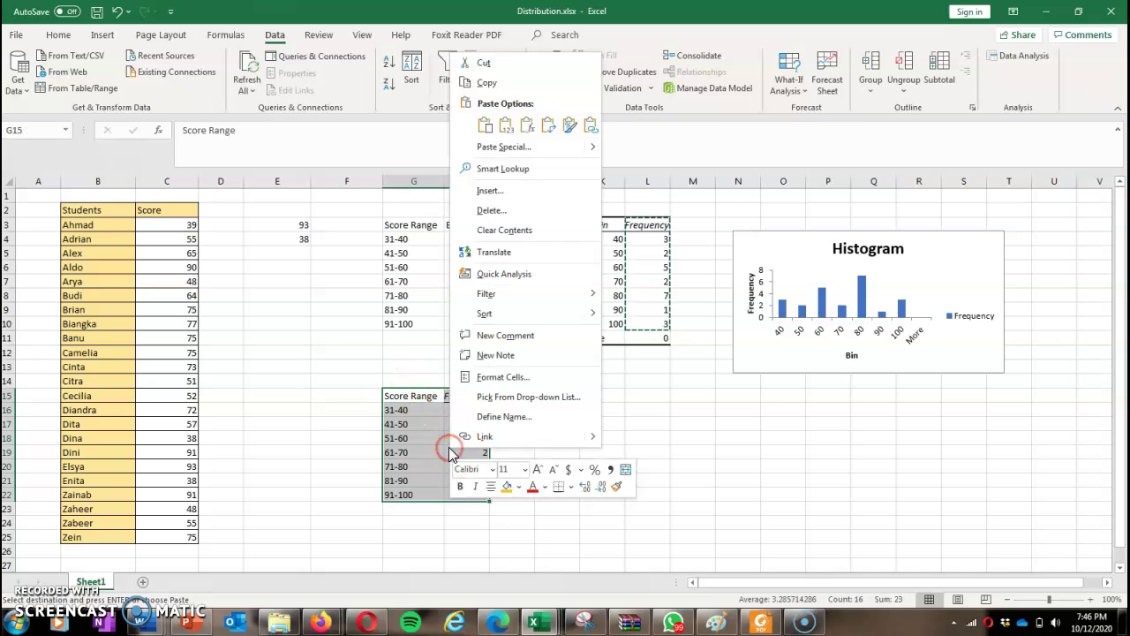
pyautogui.click(505, 383)
pyautogui.click(524, 268)
pyautogui.click(524, 346)
pyautogui.click(496, 347)
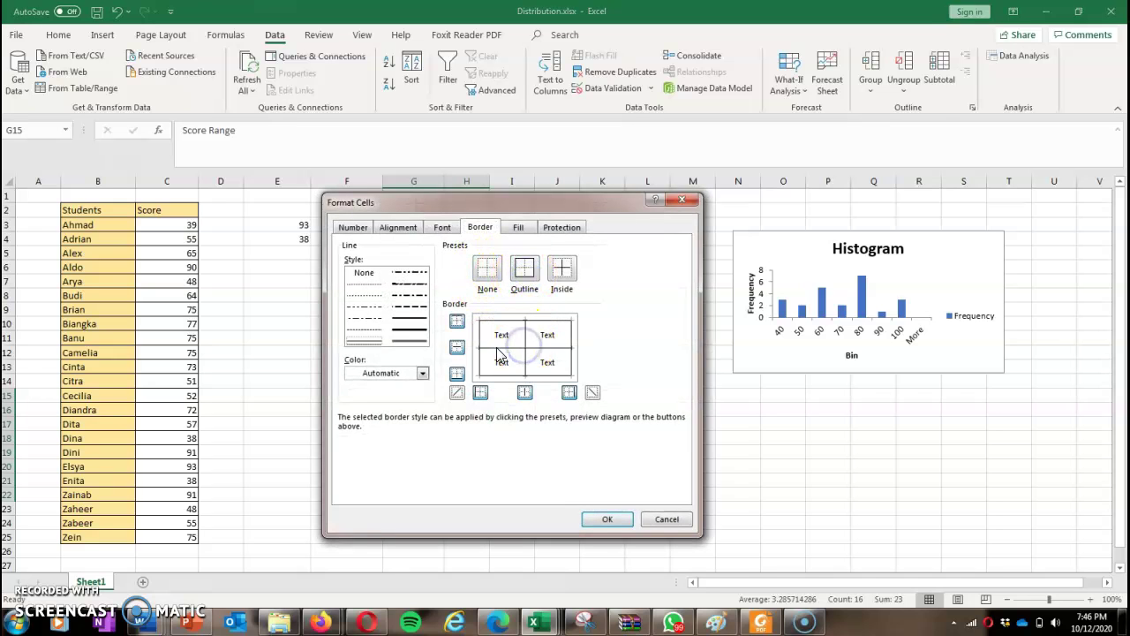
pyautogui.click(604, 520)
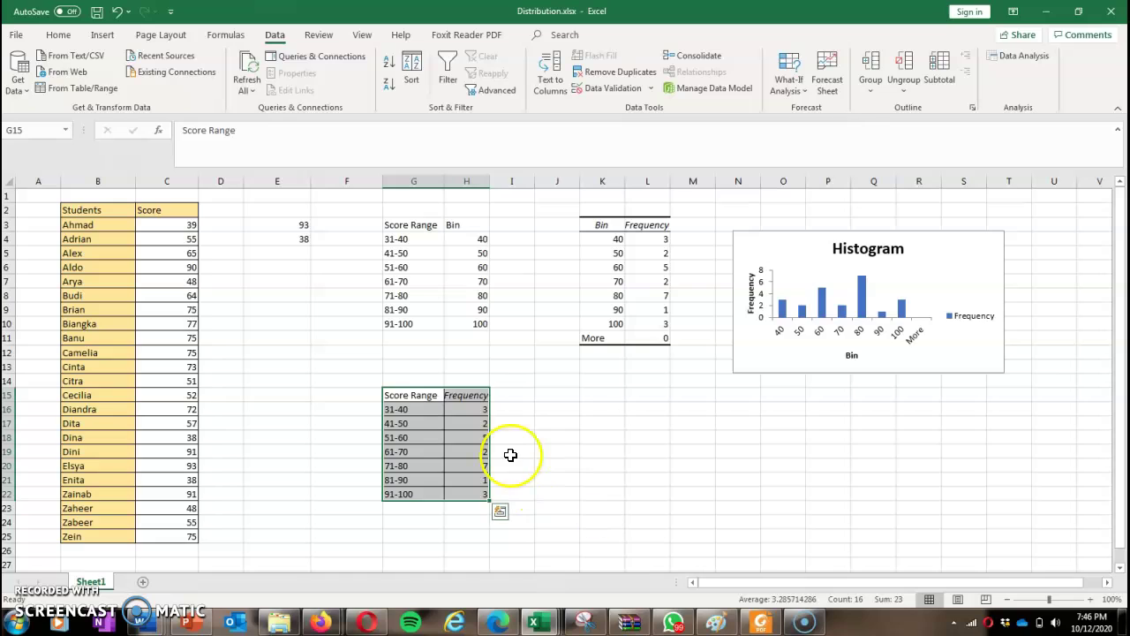
# Step: Remove the italic formatting from the Frequency heading in H15
pyautogui.click(422, 397)
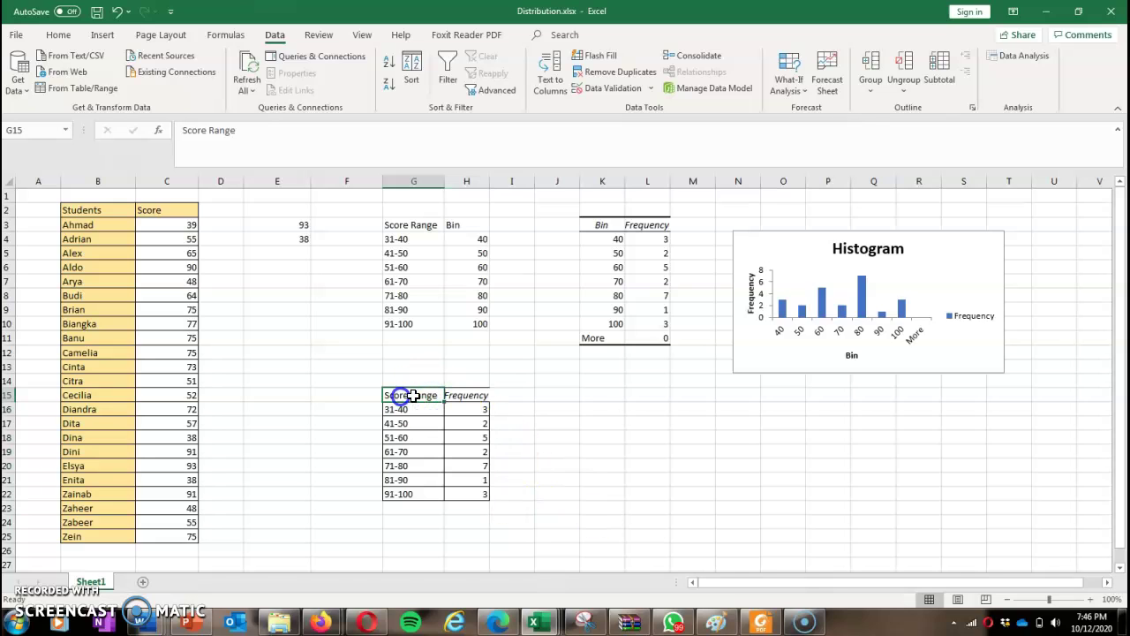
pyautogui.click(465, 395)
pyautogui.click(420, 398)
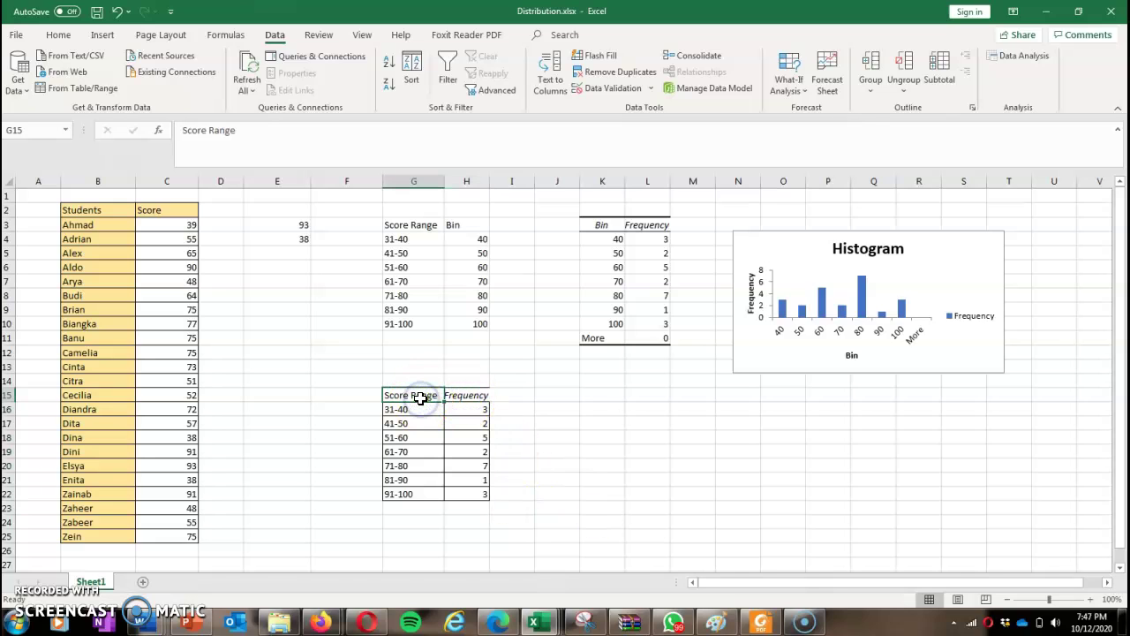
pyautogui.click(455, 395)
pyautogui.click(57, 35)
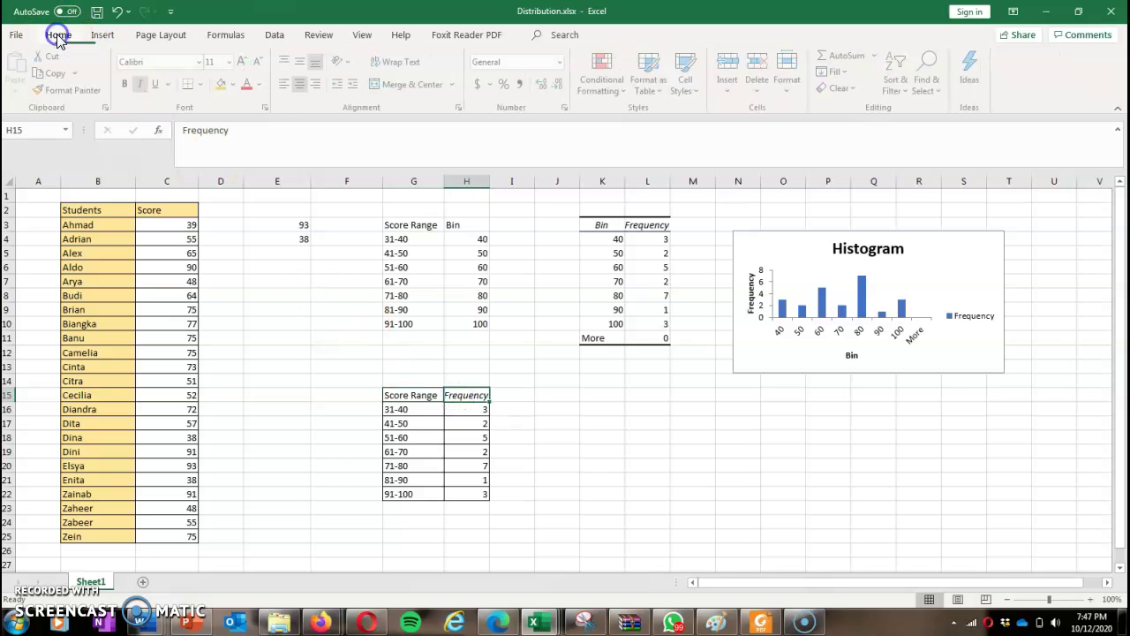
pyautogui.click(140, 85)
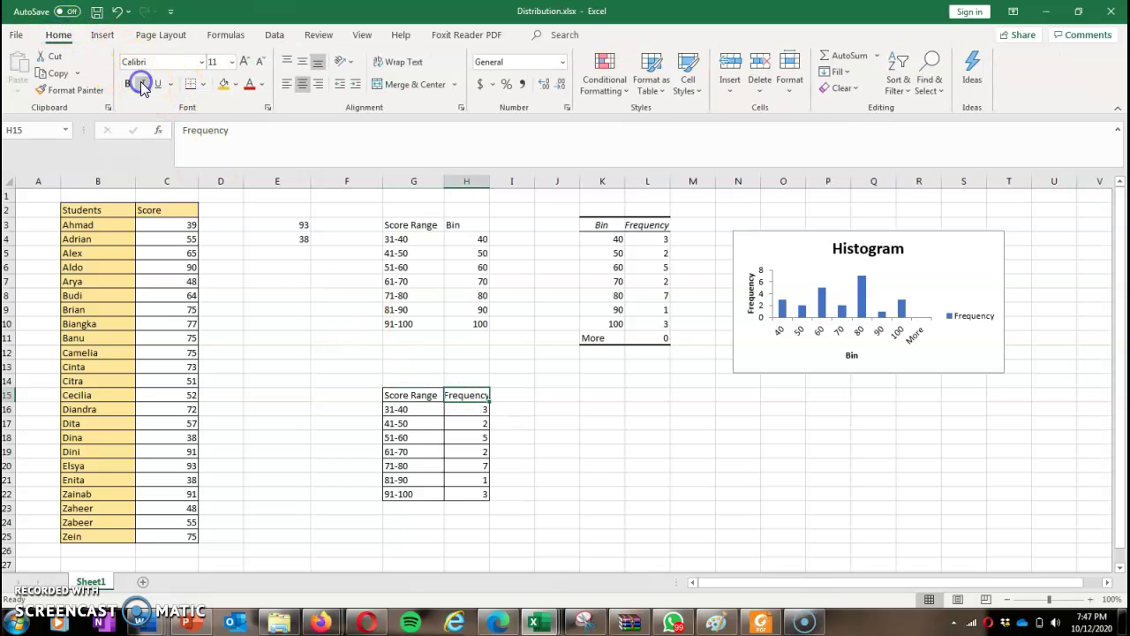
# Step: Fill the header cells G15:H15 with orange and widen column H slightly so the Frequency heading fits
pyautogui.click(521, 421)
pyautogui.click(433, 397)
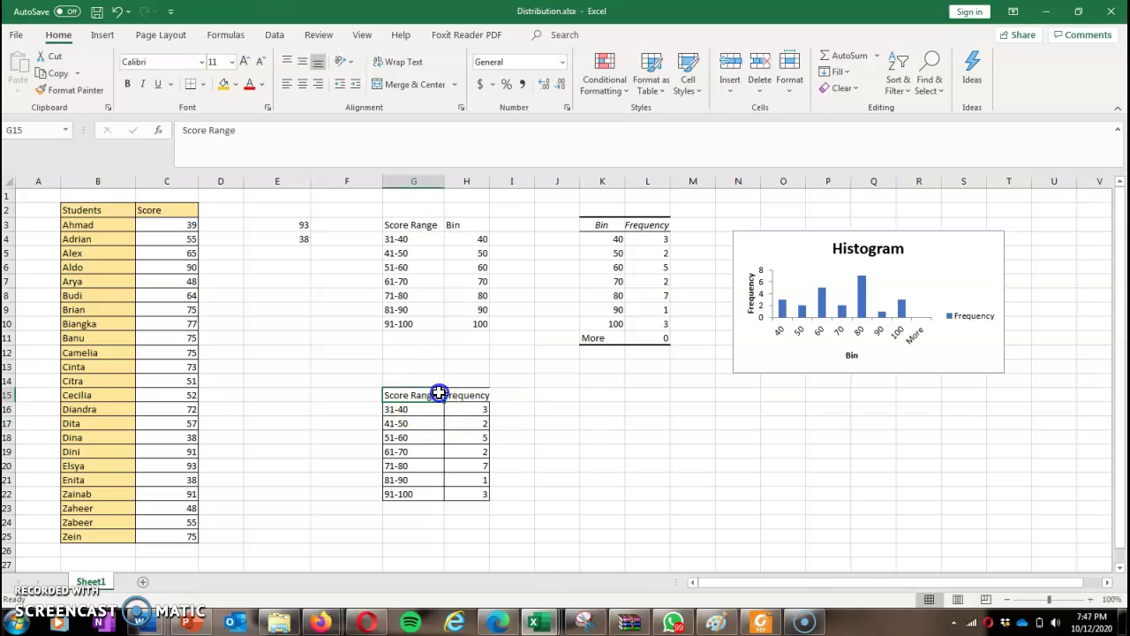
pyautogui.moveTo(439, 393); pyautogui.dragTo(466, 395)
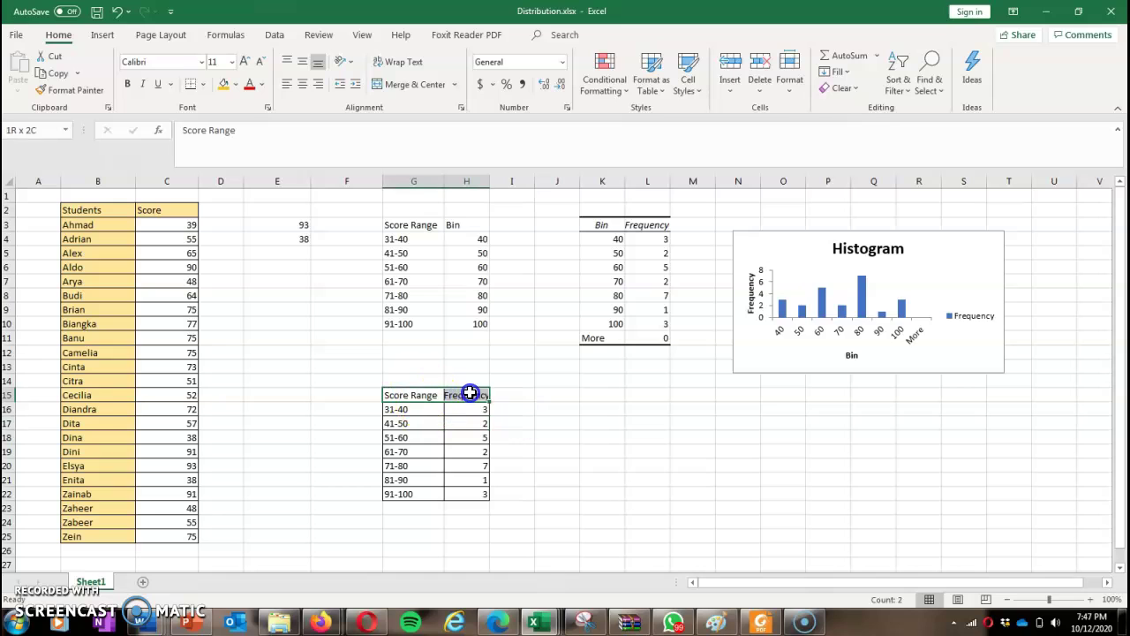
pyautogui.click(226, 89)
pyautogui.click(533, 437)
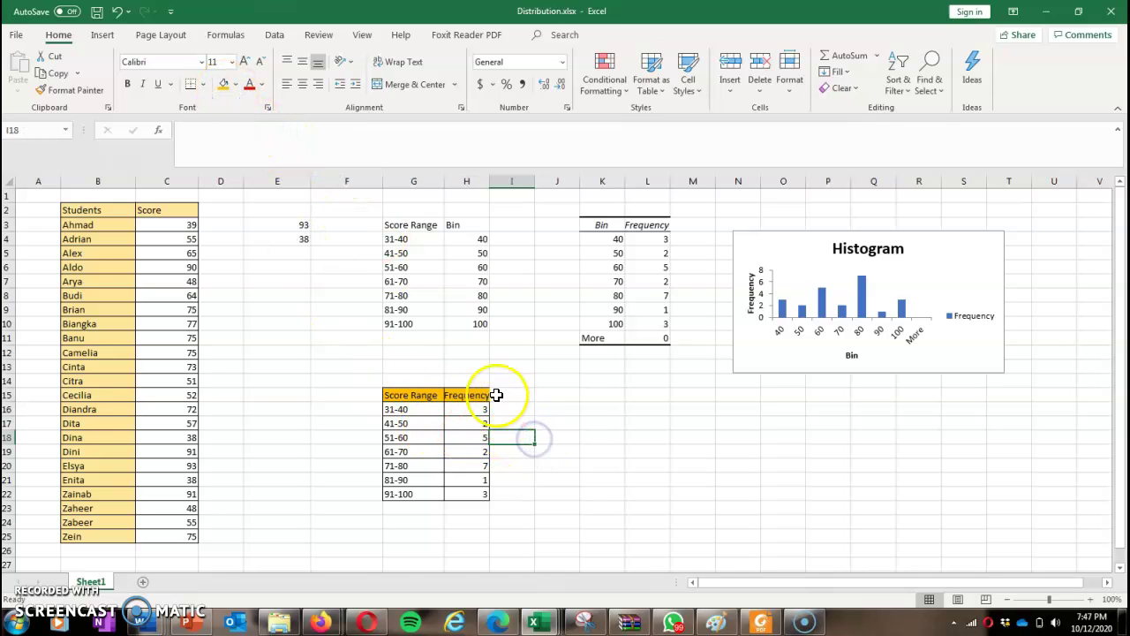
pyautogui.moveTo(489, 181); pyautogui.dragTo(497, 187)
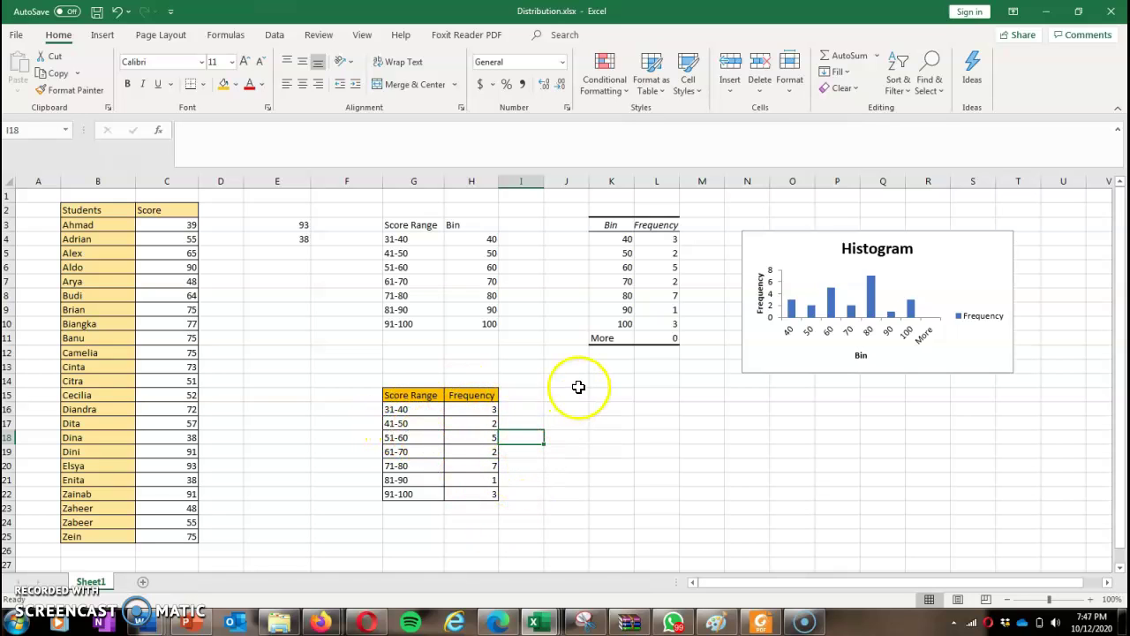
# Step: Change the histogram chart's horizontal axis title from Bin to "Scores"
pyautogui.click(809, 347)
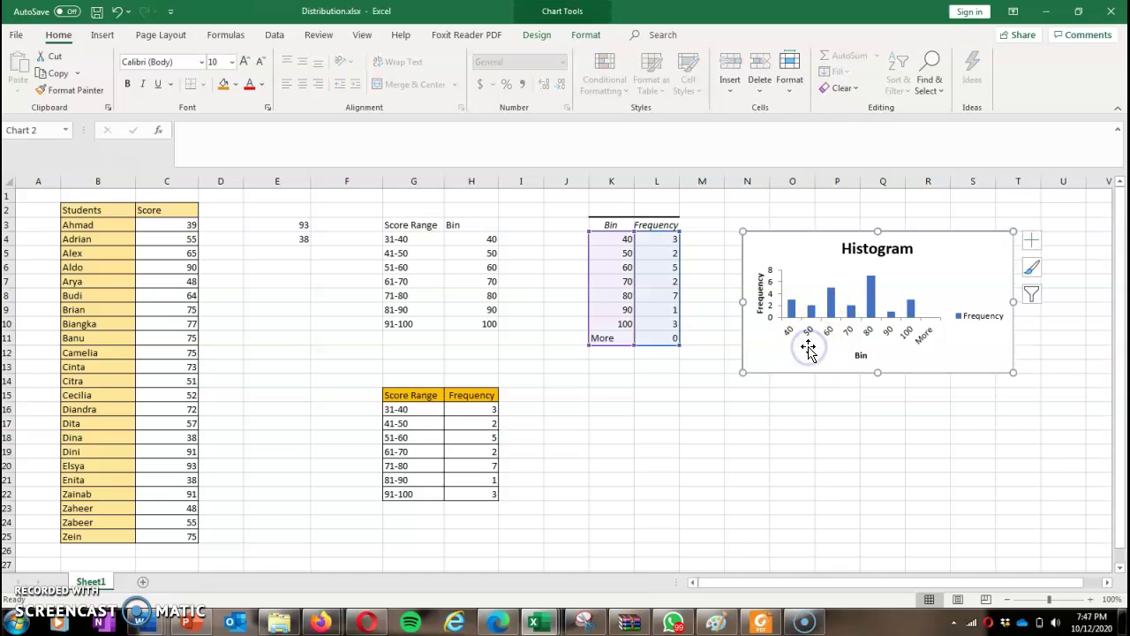
pyautogui.click(857, 355)
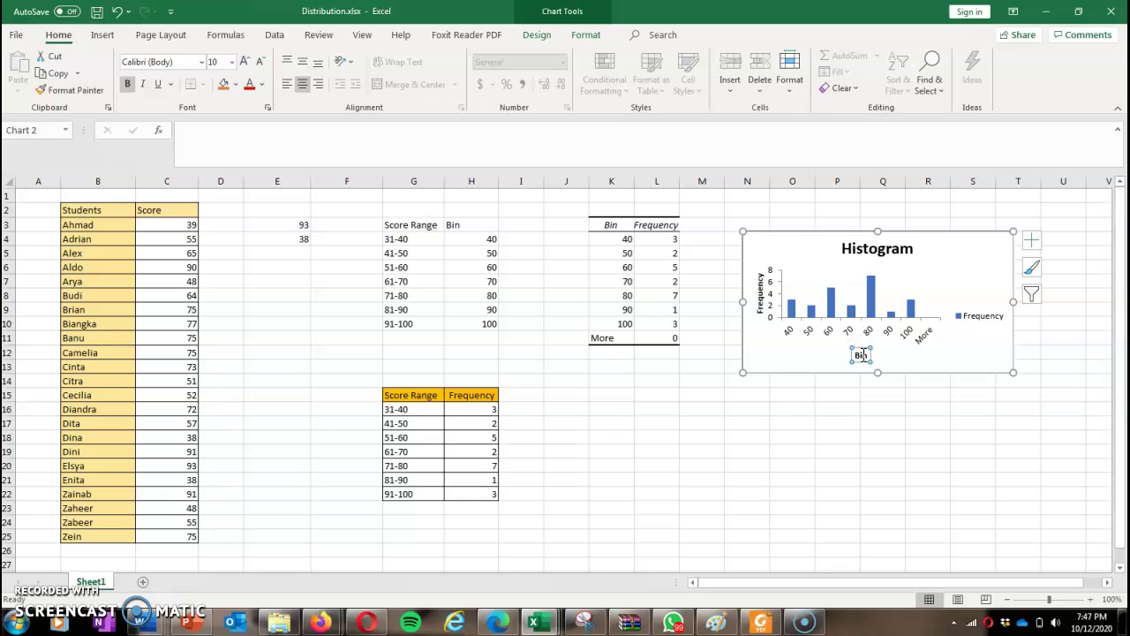
pyautogui.doubleClick(866, 354)
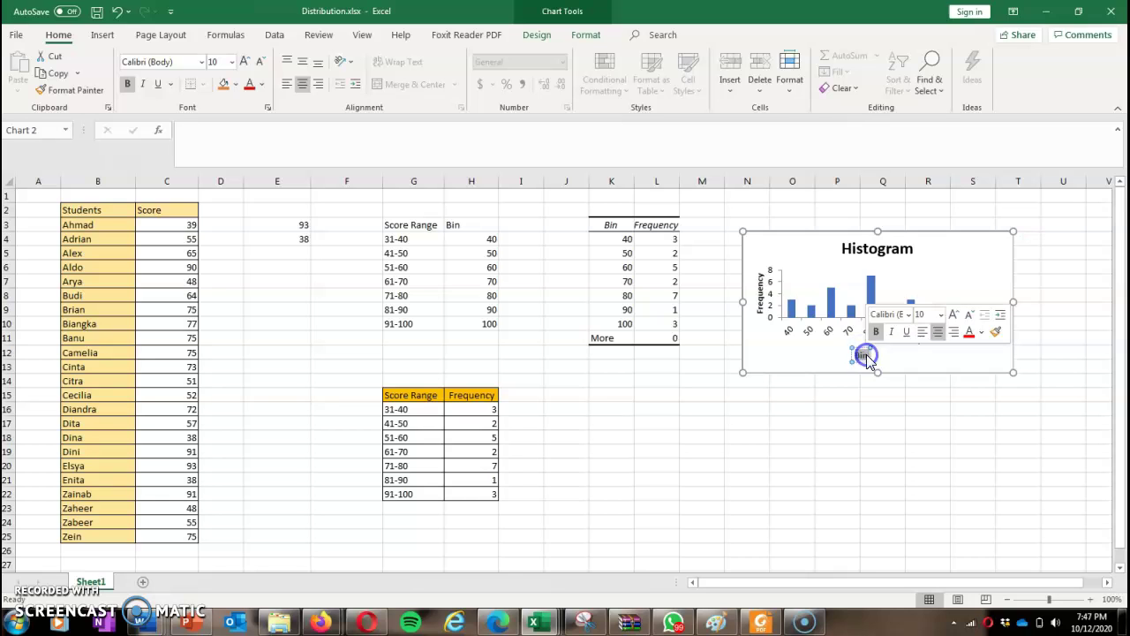
pyautogui.write('Sco')
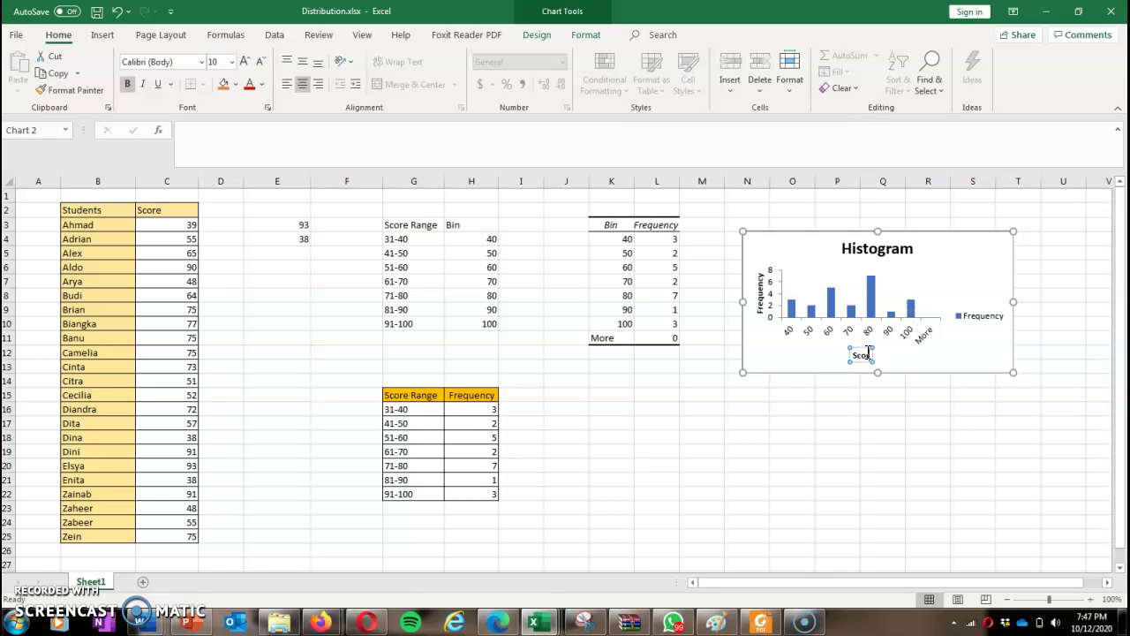
pyautogui.write('res')
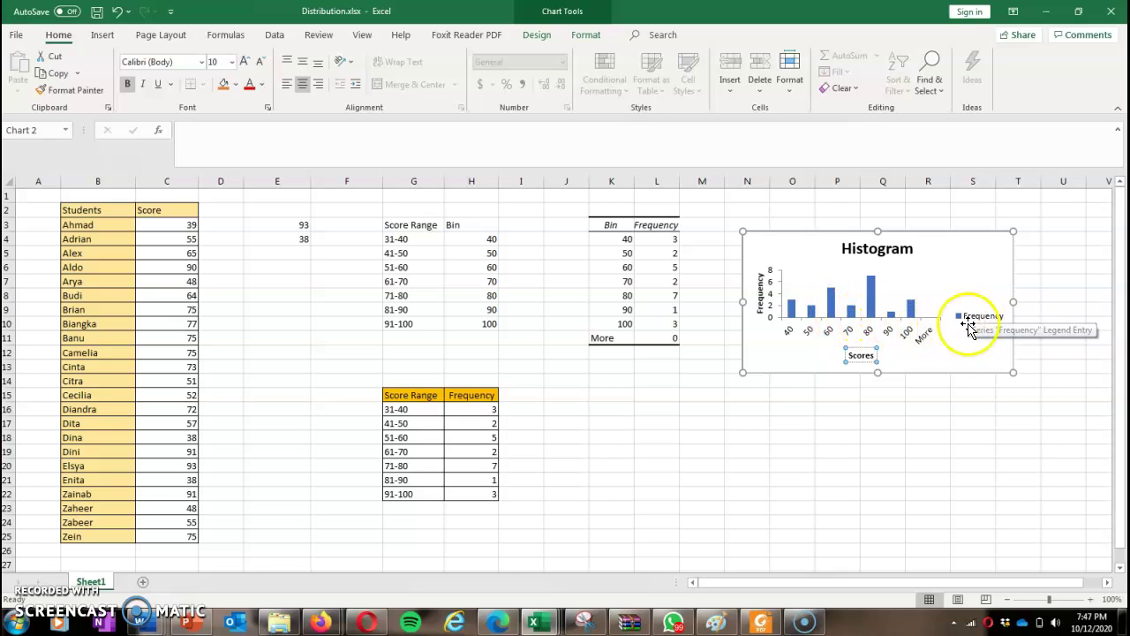
pyautogui.click(921, 418)
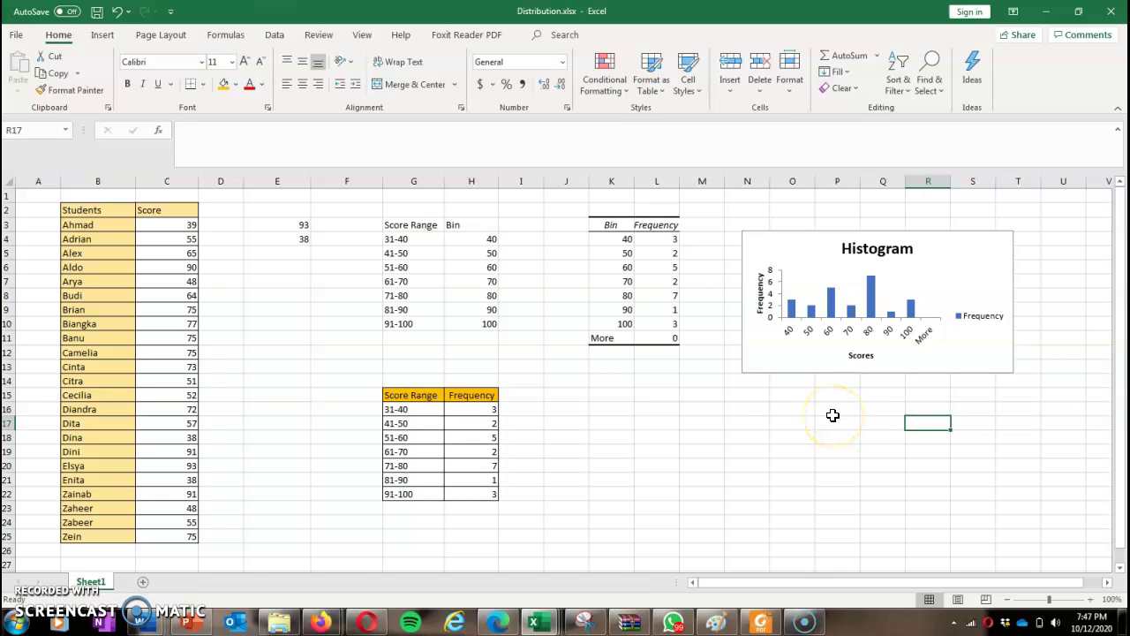